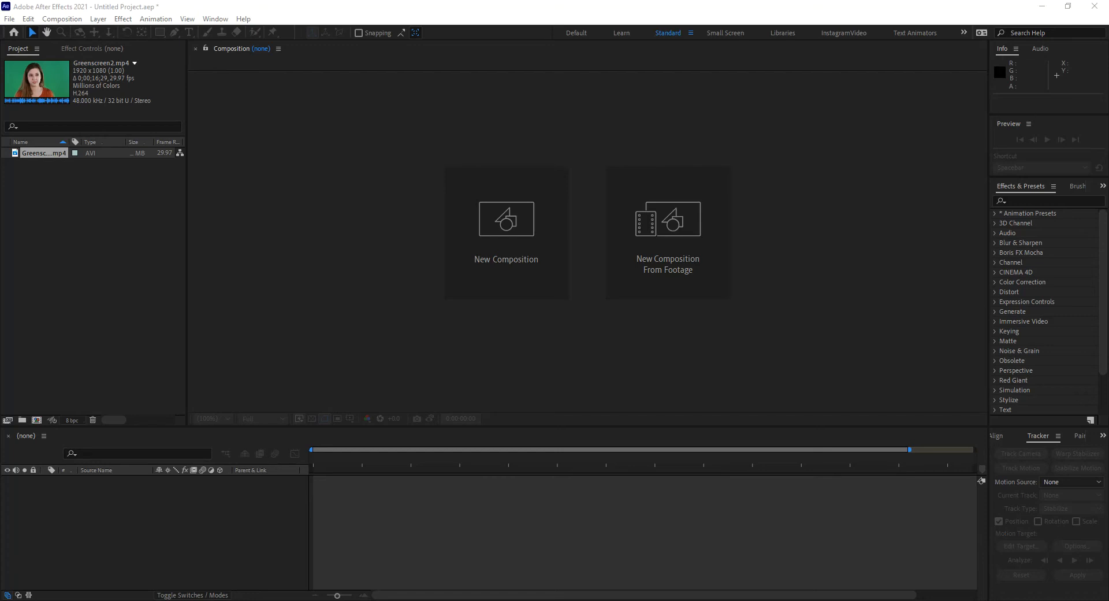
Create a composition from Greenscreen2.mp4 and apply the CC Ball Action effect to its footage layer
left_click_drag(51, 83, 40, 421)
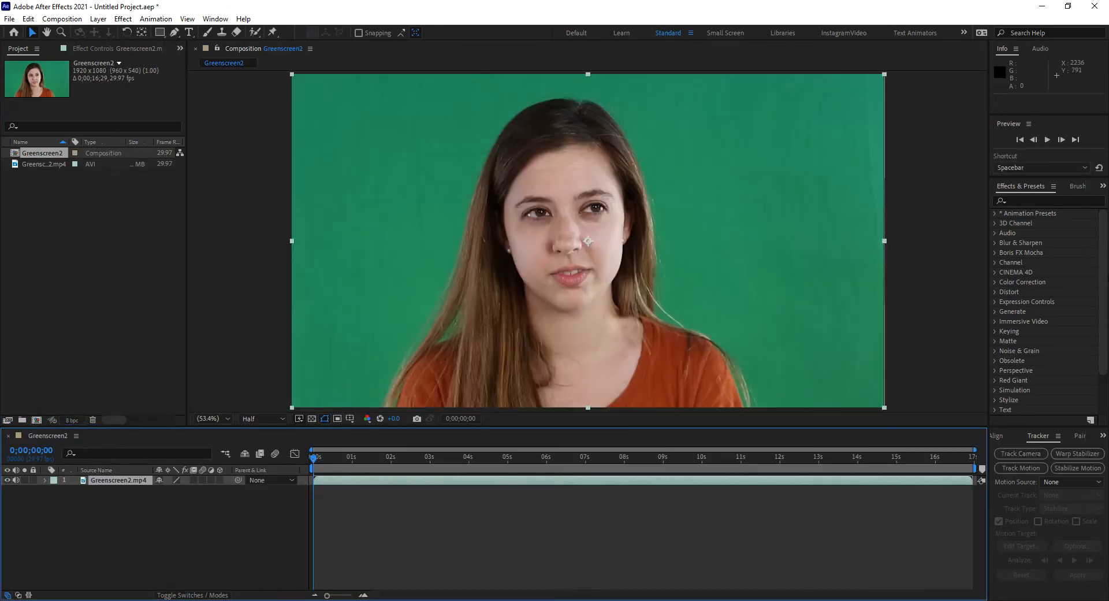
left_click(1032, 202)
type("cc")
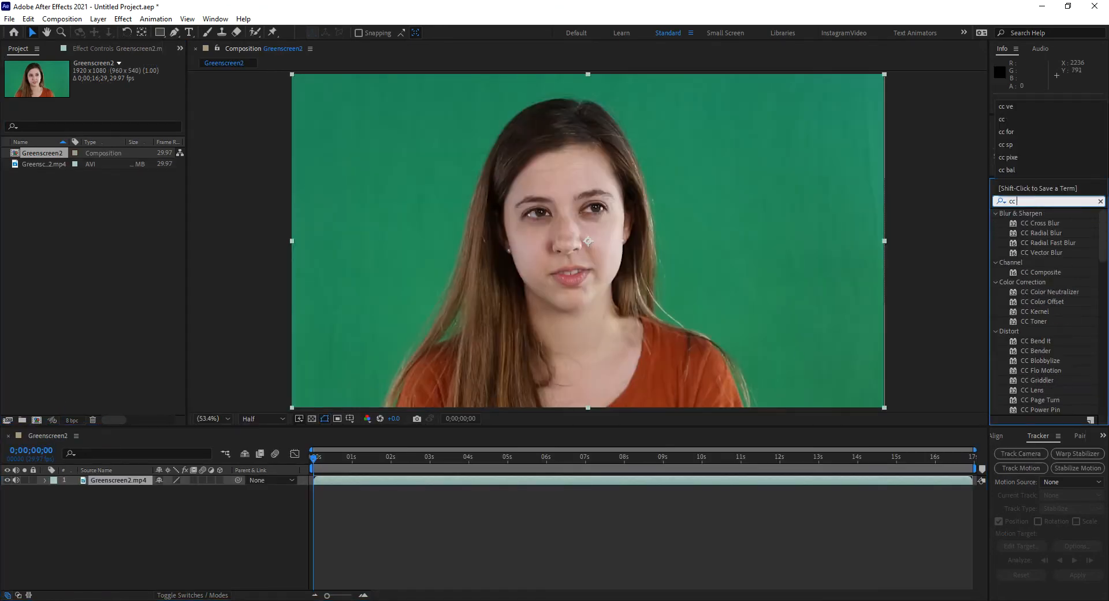
type(" b")
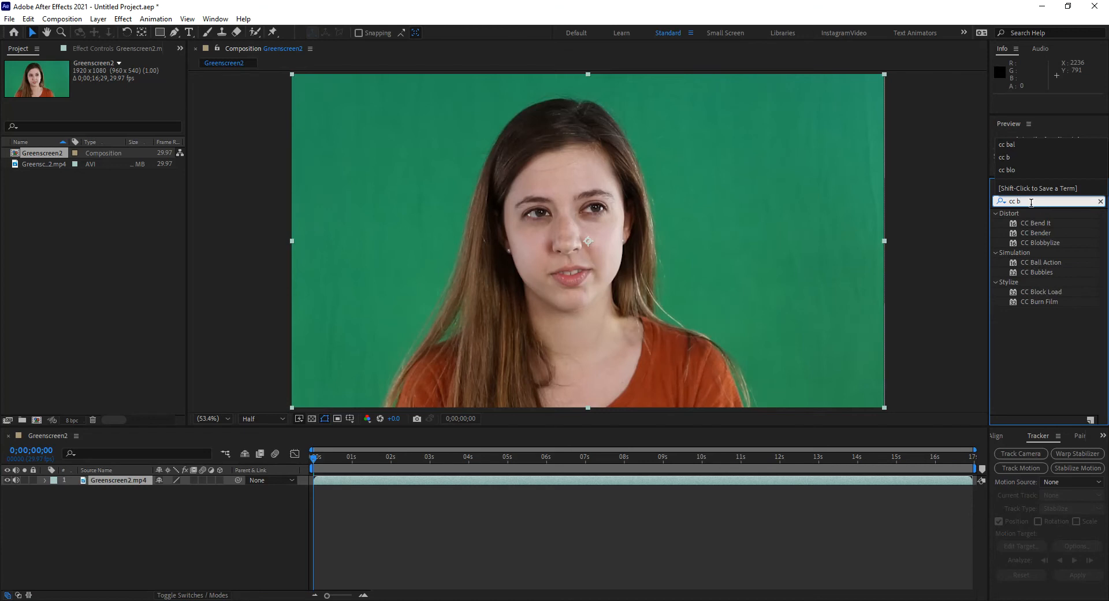
left_click_drag(1048, 261, 737, 294)
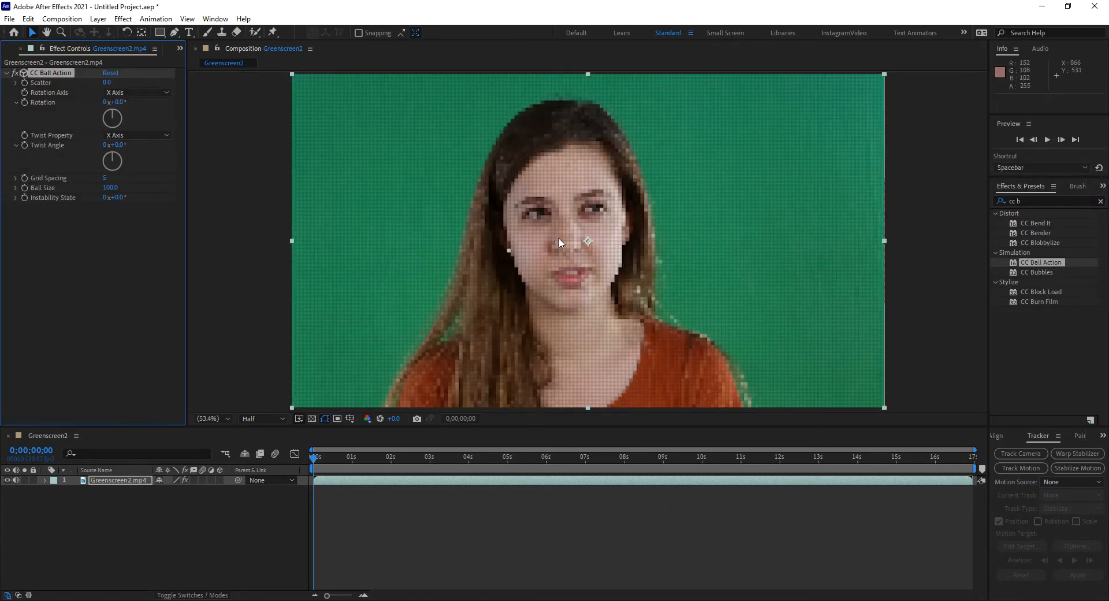
Try a Scatter of 24 and a different Twist Angle on the footage's CC Ball Action effect
left_click_drag(108, 82, 122, 80)
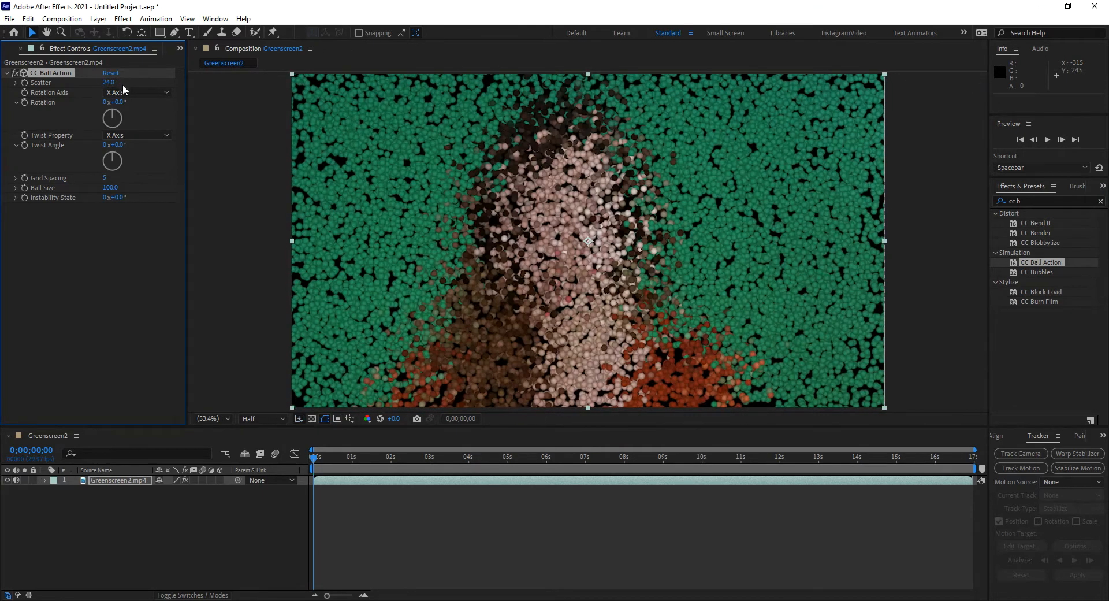
key("ctrl+z")
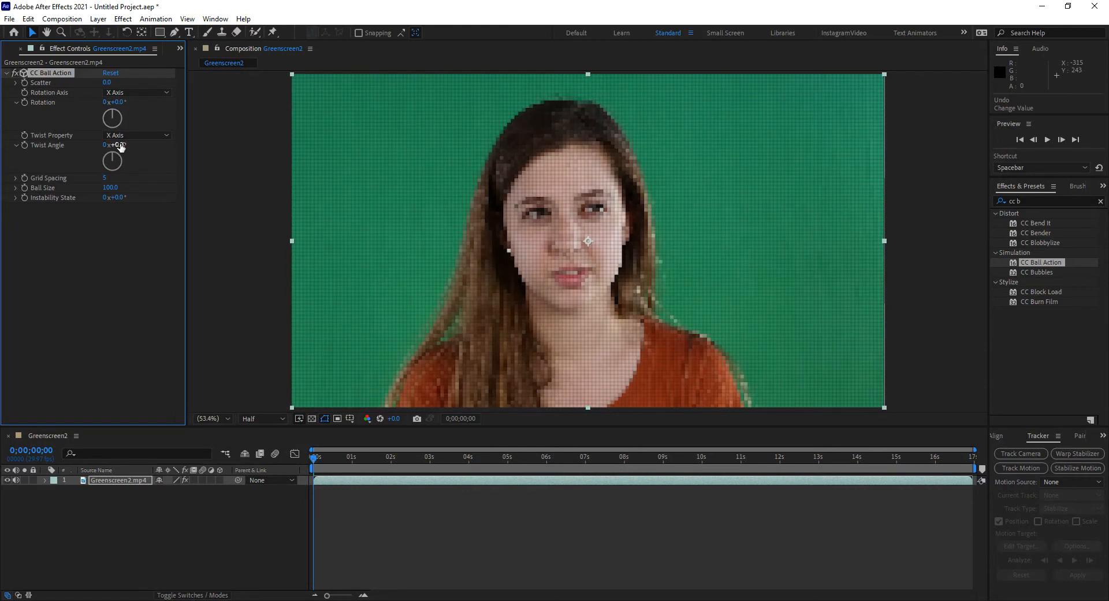
mouse_move(120, 145)
left_mouse_down()
mouse_move(353, 177)
mouse_move(152, 158)
mouse_move(28, 162)
mouse_move(153, 176)
left_mouse_up()
Set CC Ball Action's Twist Property to Brightness and its Twist Angle to -89° on the footage layer
left_click(160, 134)
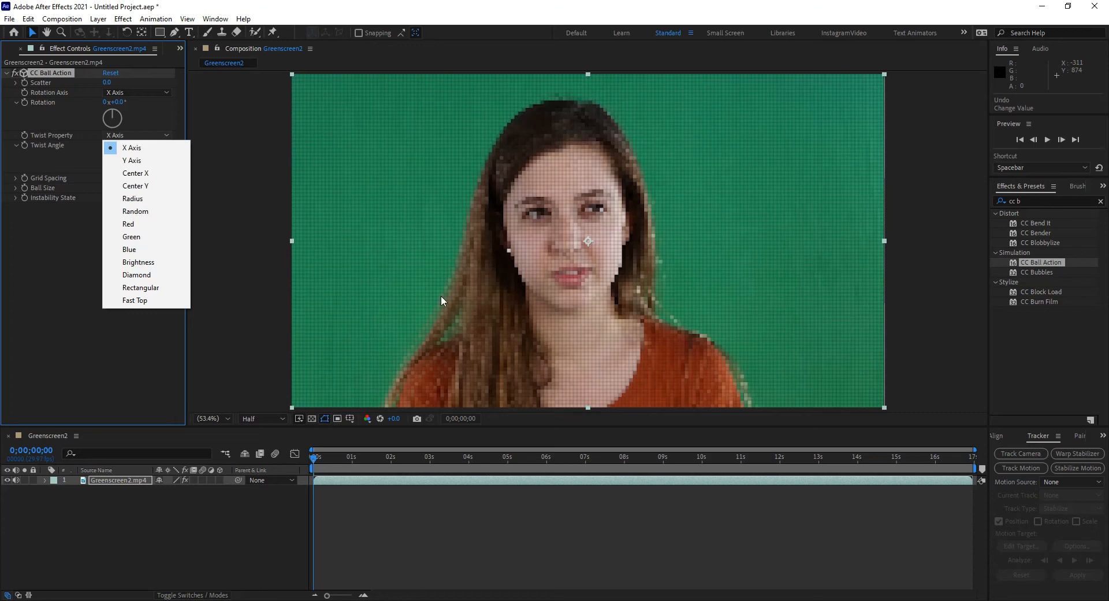
left_click(144, 264)
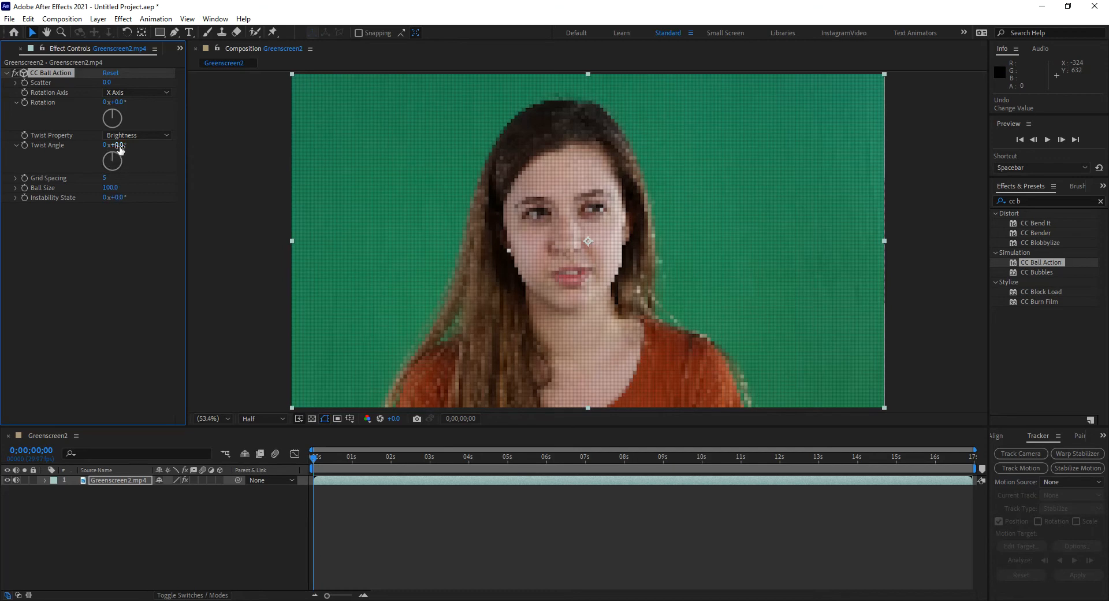
left_click_drag(121, 147, 80, 157)
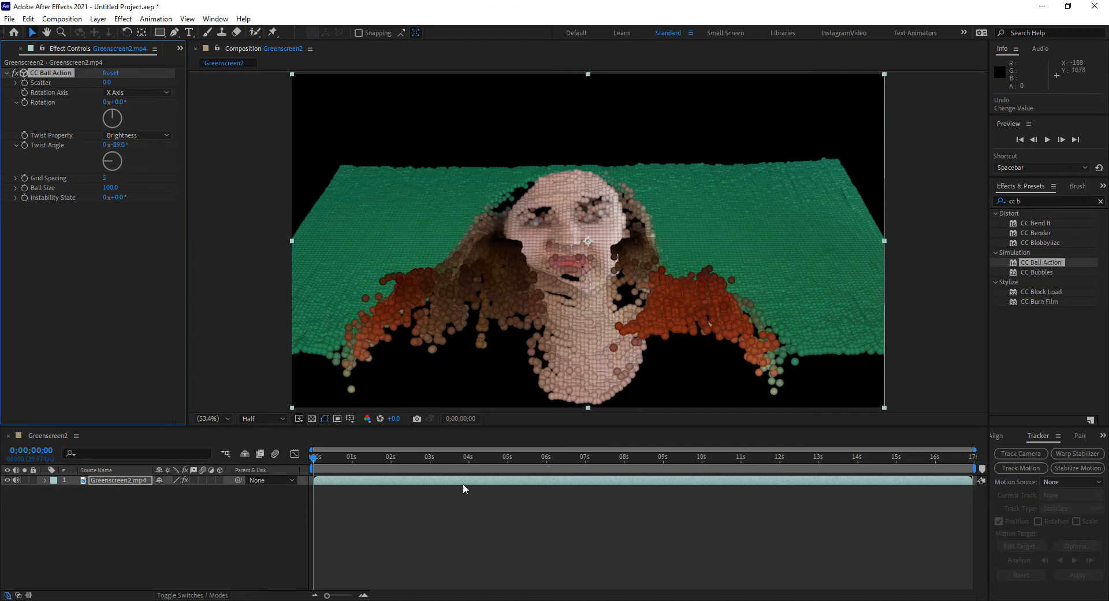
Add a two-node camera with the default settings and orbit it to show the twisted balls from the side
key("ctrl+alt+shift+c")
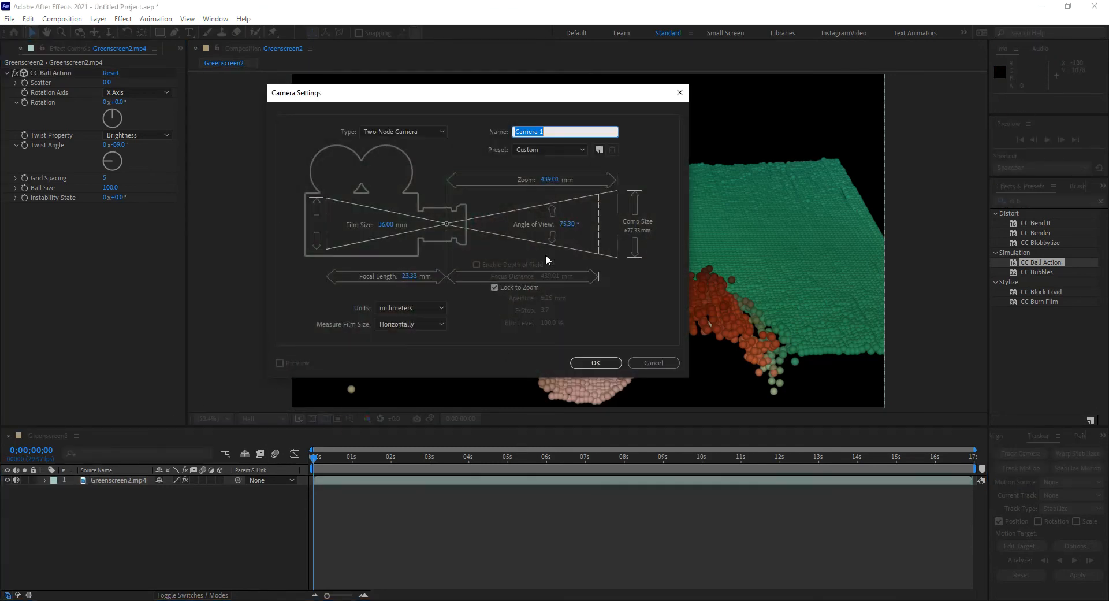
left_click(597, 362)
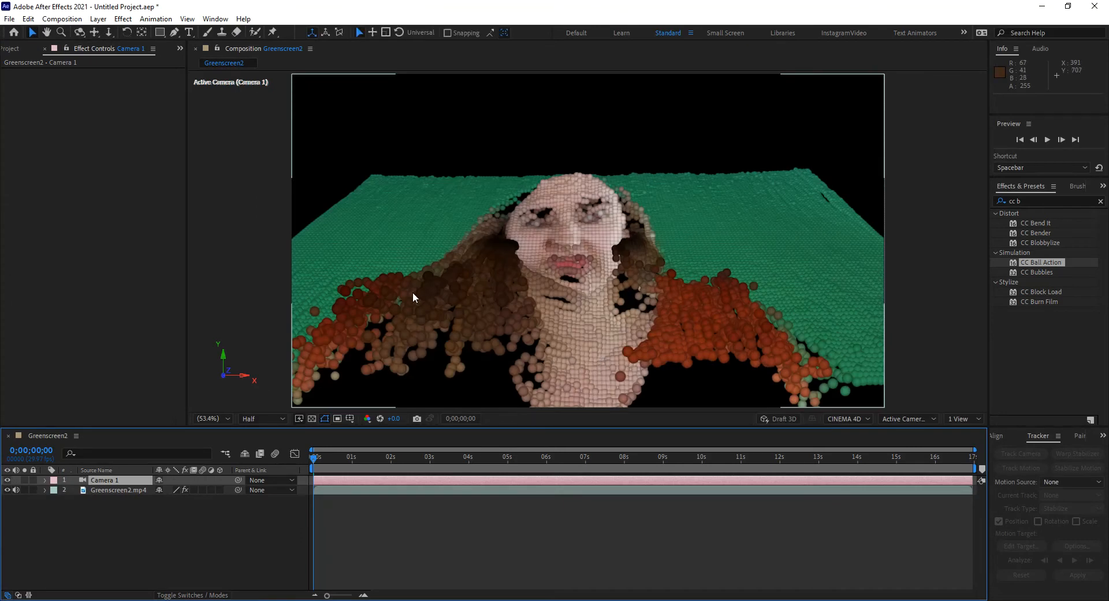
key("c")
left_click_drag(414, 290, 566, 263)
key("v")
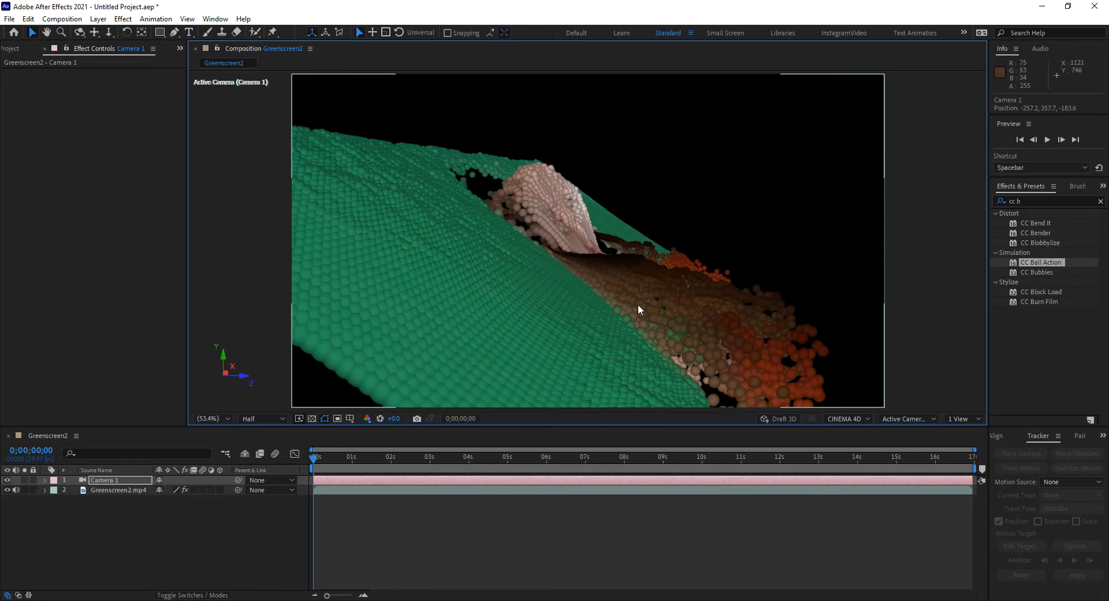
left_click_drag(591, 315, 550, 296)
Set the Twist Angle of CC Ball Action on the Greenscreen2.mp4 layer to -29°
left_click(113, 490)
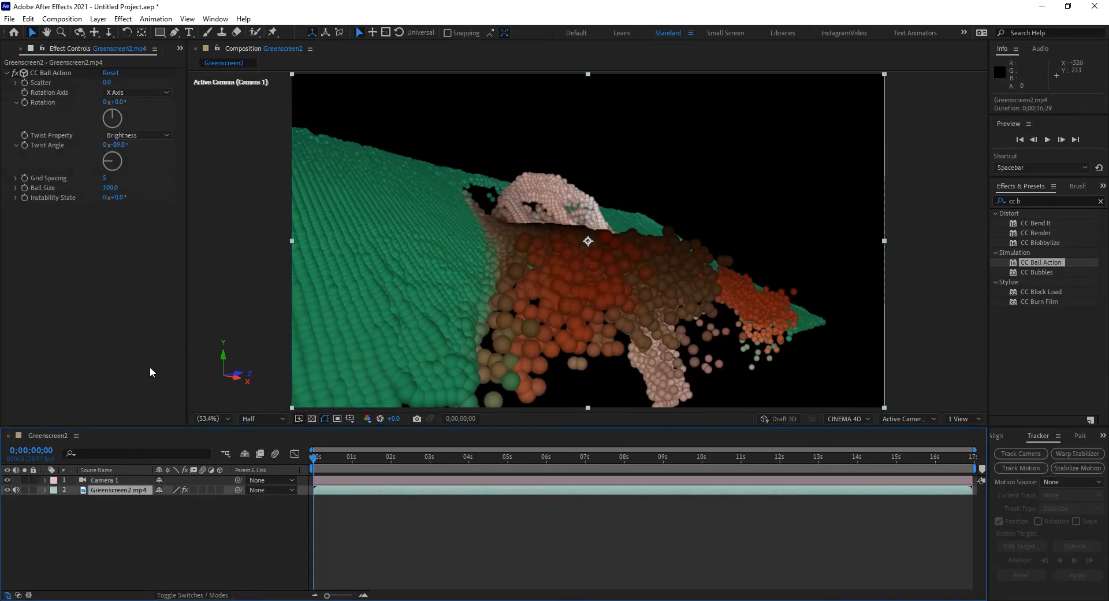
left_click_drag(108, 145, 191, 149)
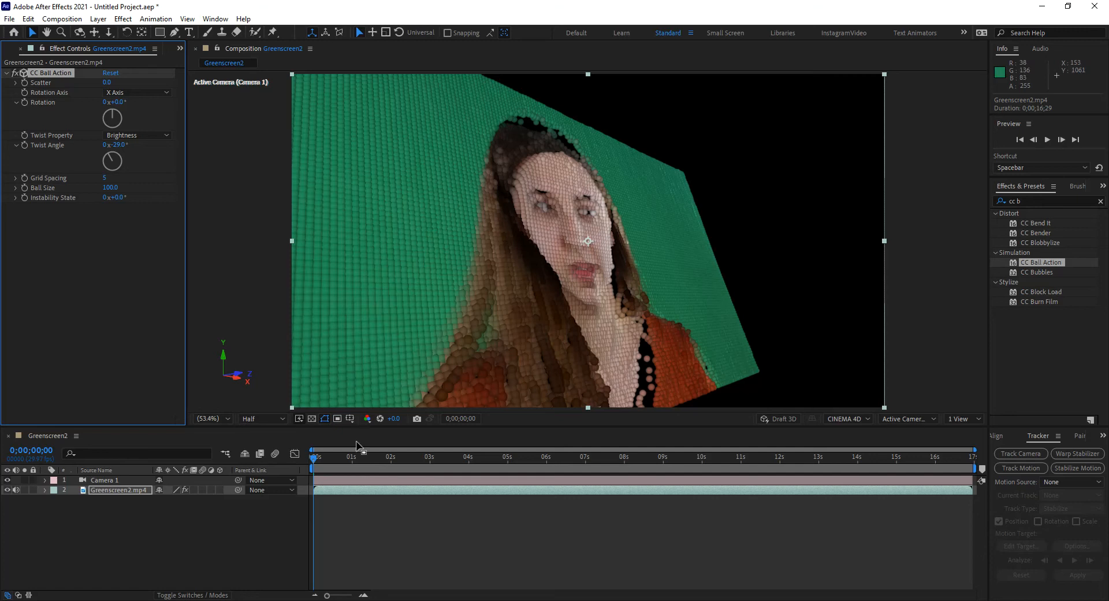
left_click(229, 549)
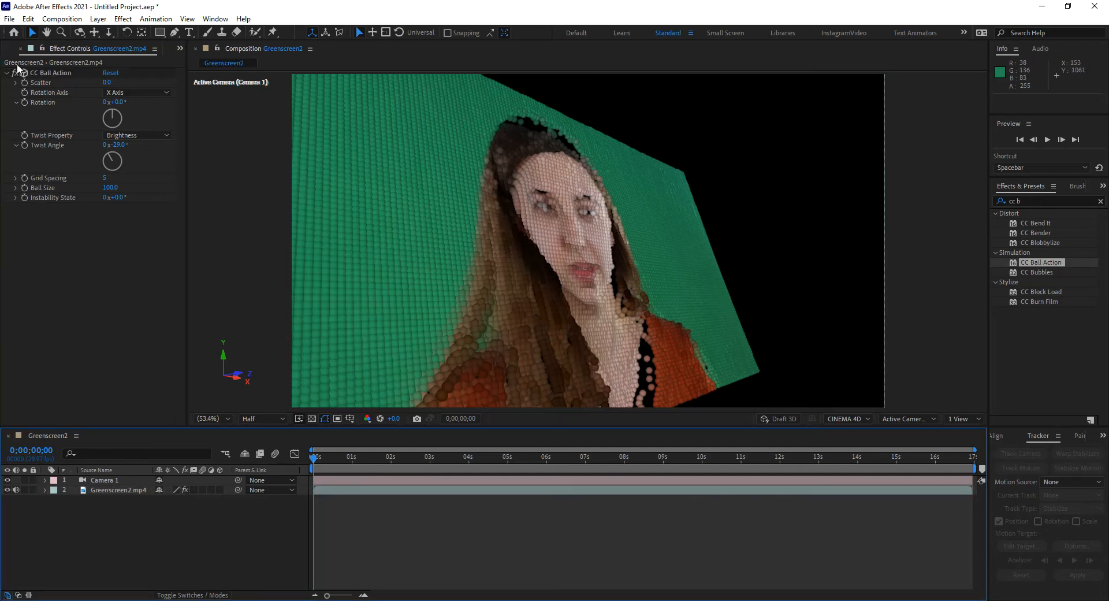
Create a 1280 × 720, 30 fps, five-second composition and add a black solid of the same size
left_click(180, 48)
left_click(191, 70)
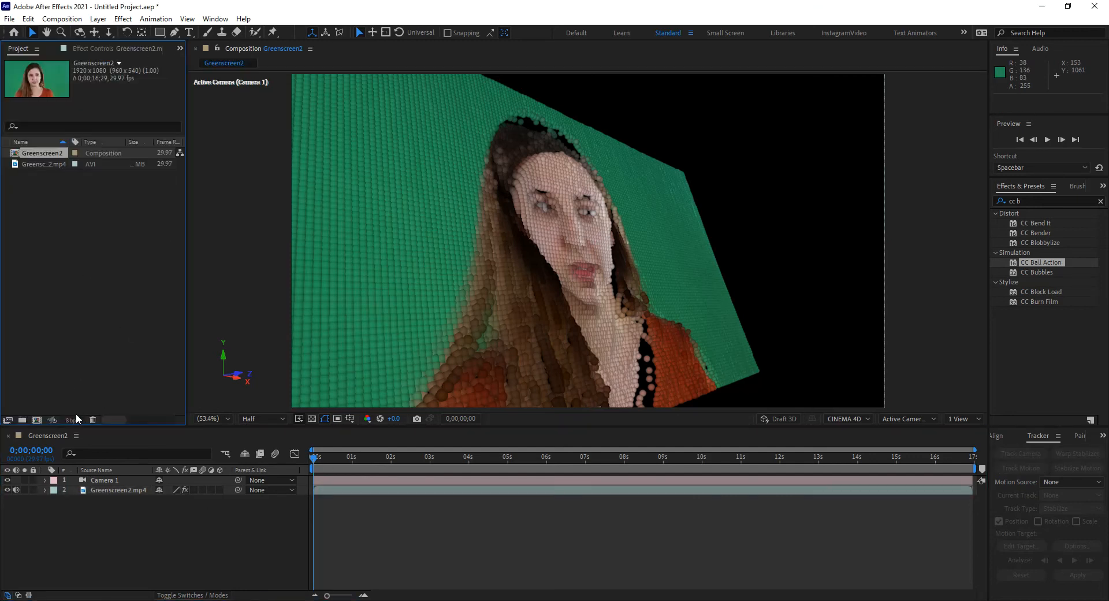
left_click(36, 420)
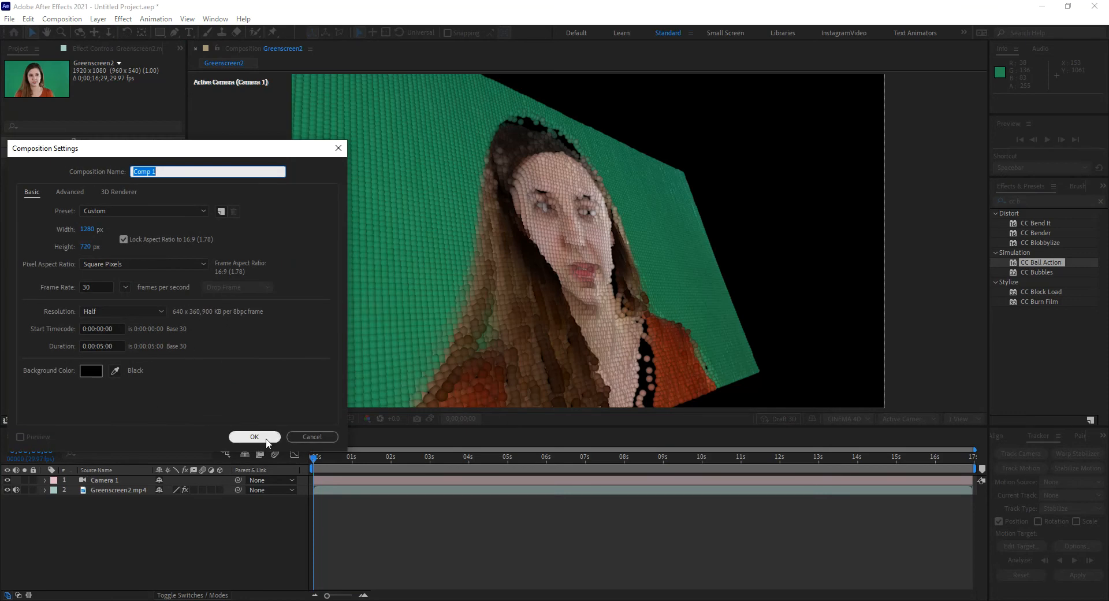
left_click(238, 437)
key("ctrl+y")
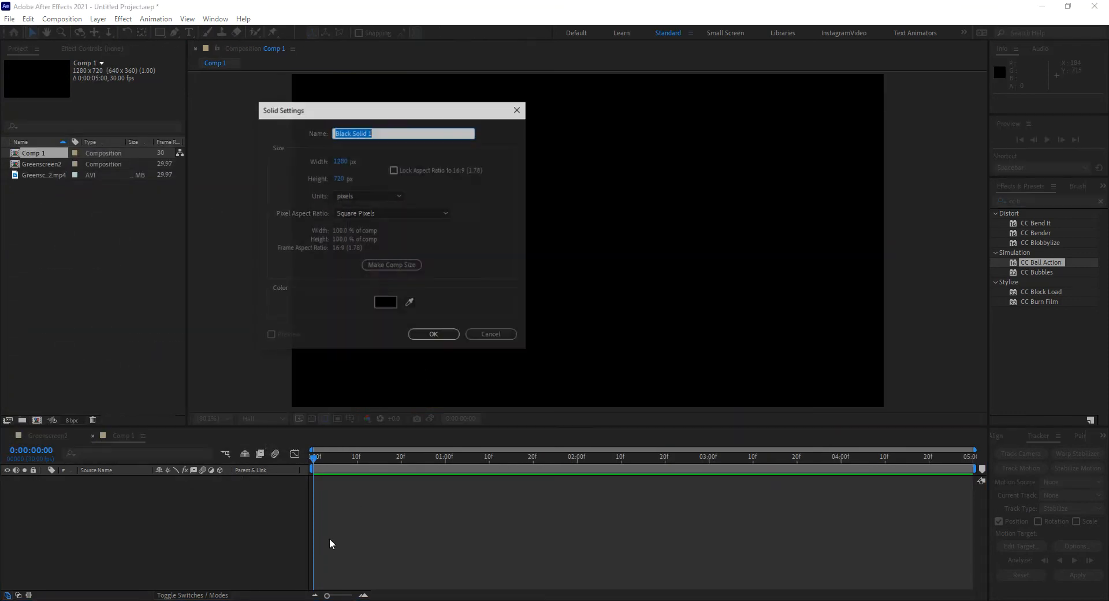
left_click(434, 335)
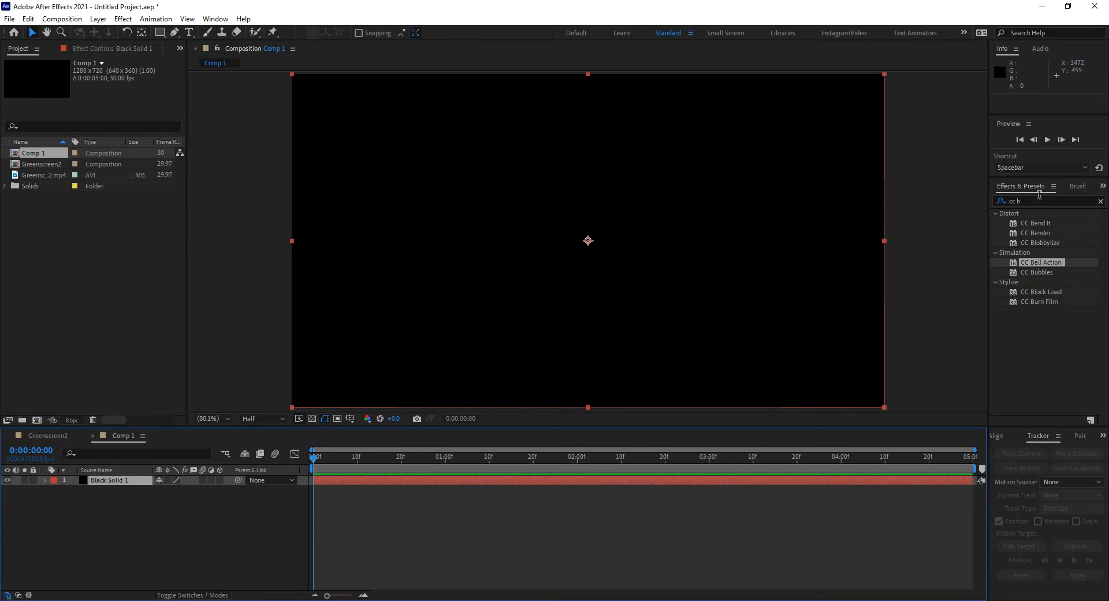
Find the Fractal Noise effect and apply it to the black solid
left_click(1043, 199)
type("fracral")
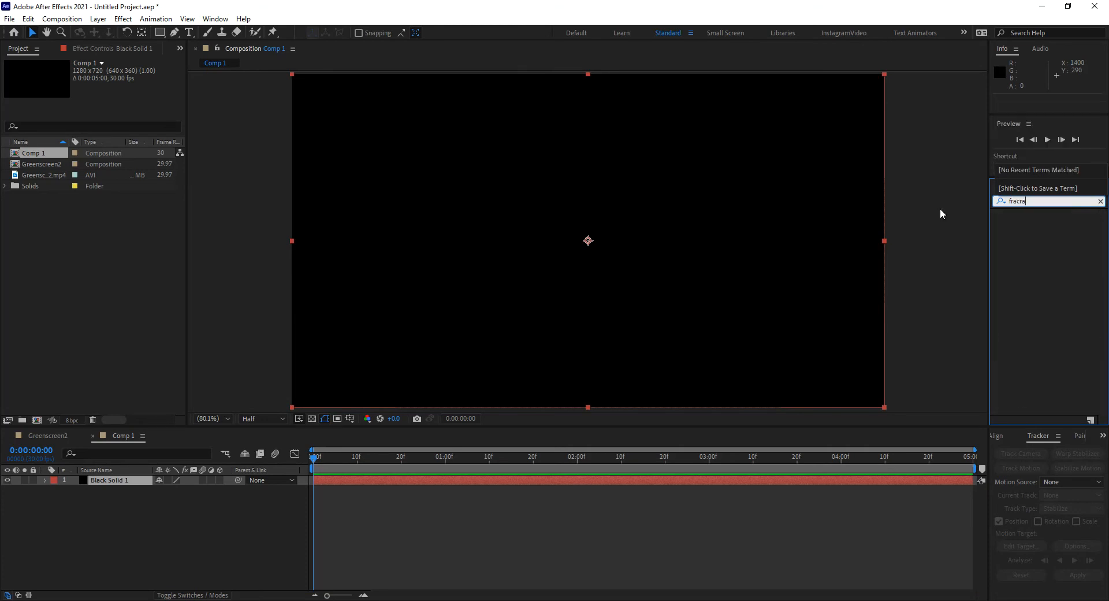
key("BackSpace")
key("BackSpace")
key("BackSpace")
type("tal")
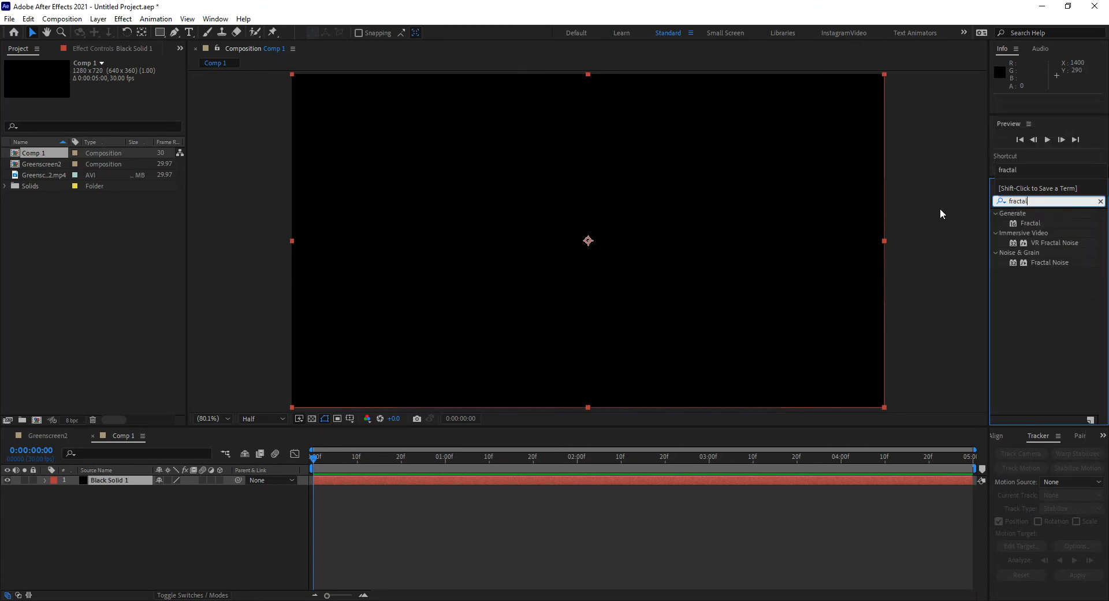
left_click_drag(1044, 263, 664, 305)
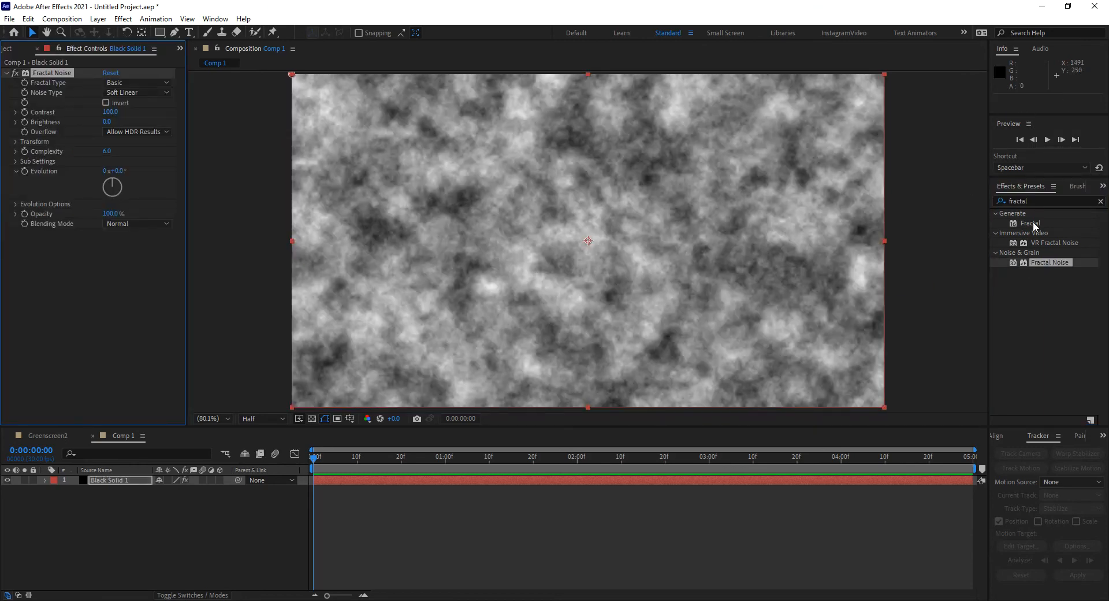
Apply the CC Ball Action effect to the black solid on top of Fractal Noise
left_click(1036, 200)
double_click(1035, 201)
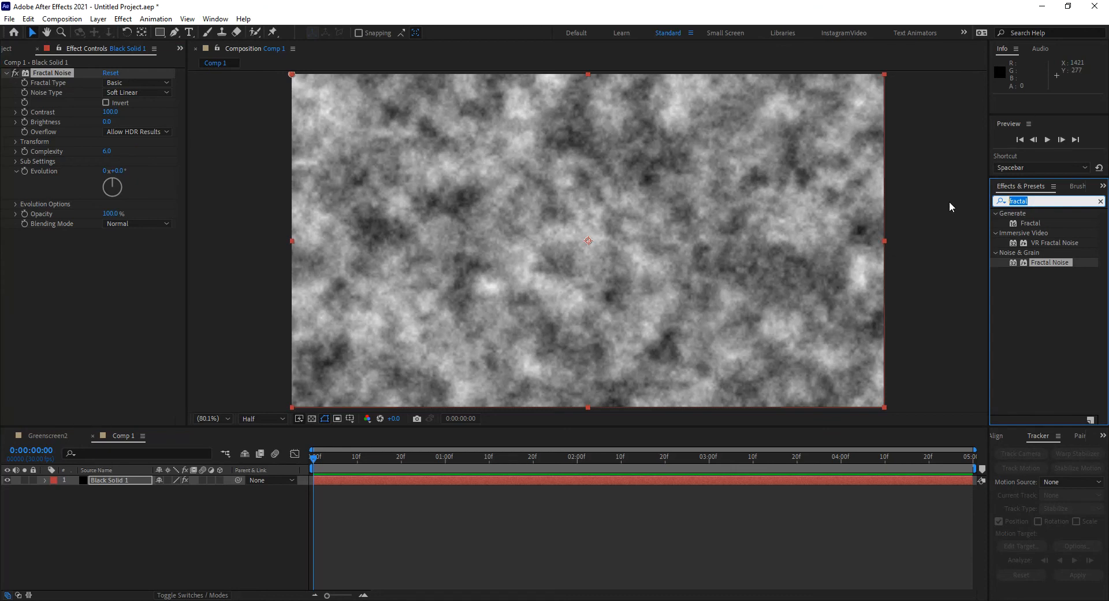
type("cc b")
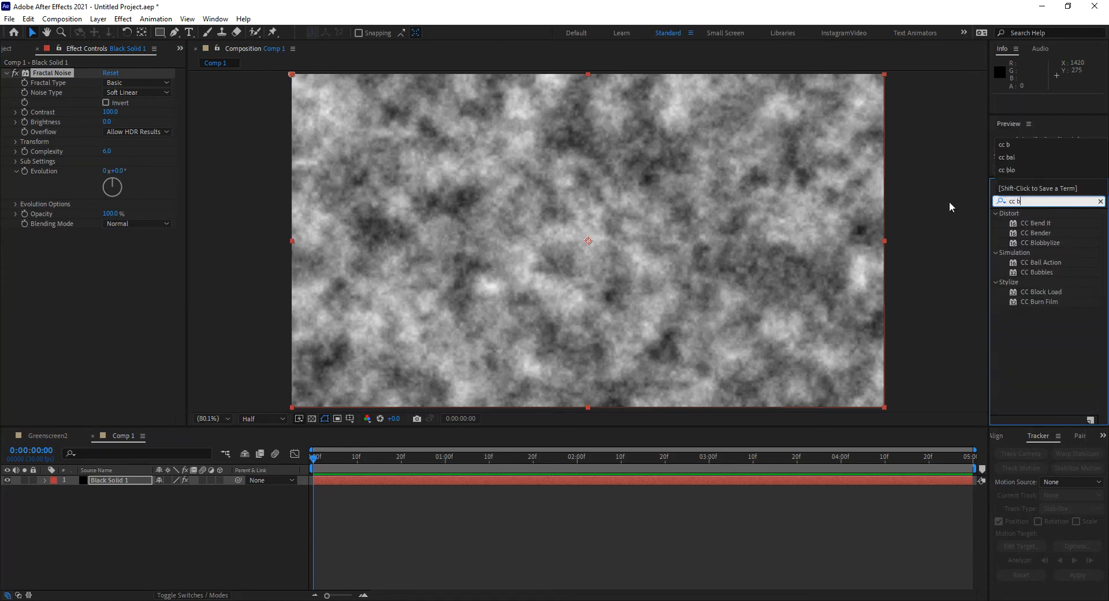
left_click_drag(1034, 263, 737, 268)
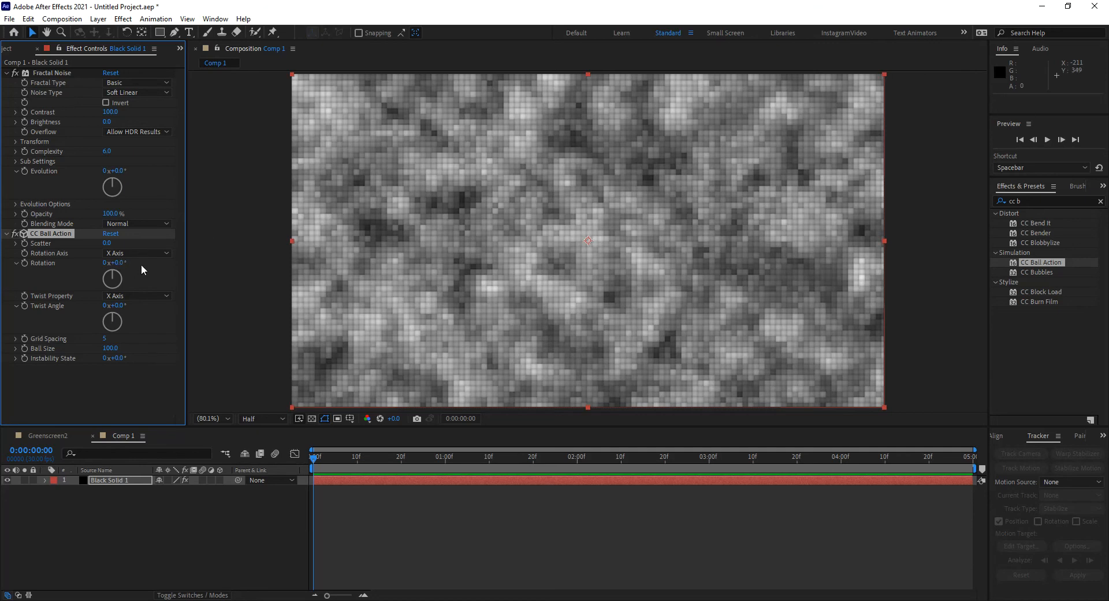
Set the black solid's CC Ball Action Twist Property to Brightness and its Twist Angle to 10°
left_click(137, 296)
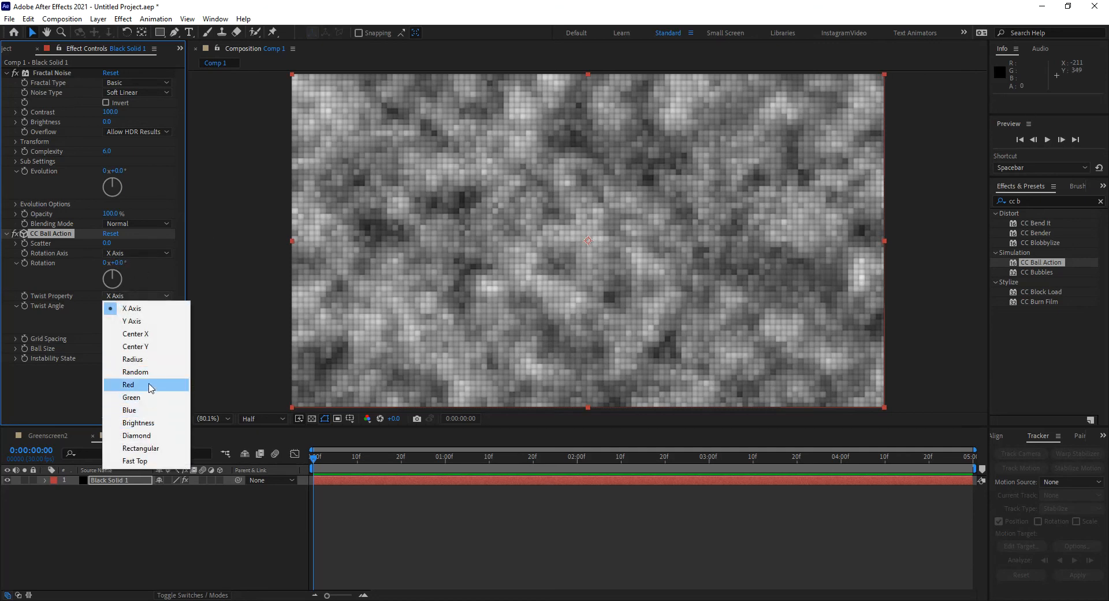
left_click(151, 423)
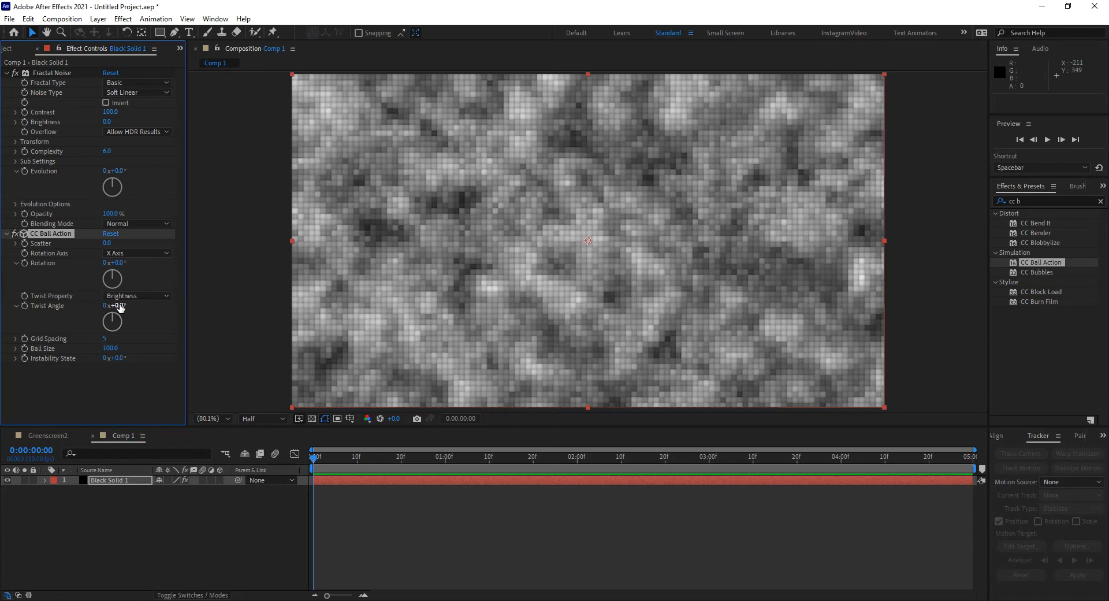
left_click_drag(120, 308, 116, 307)
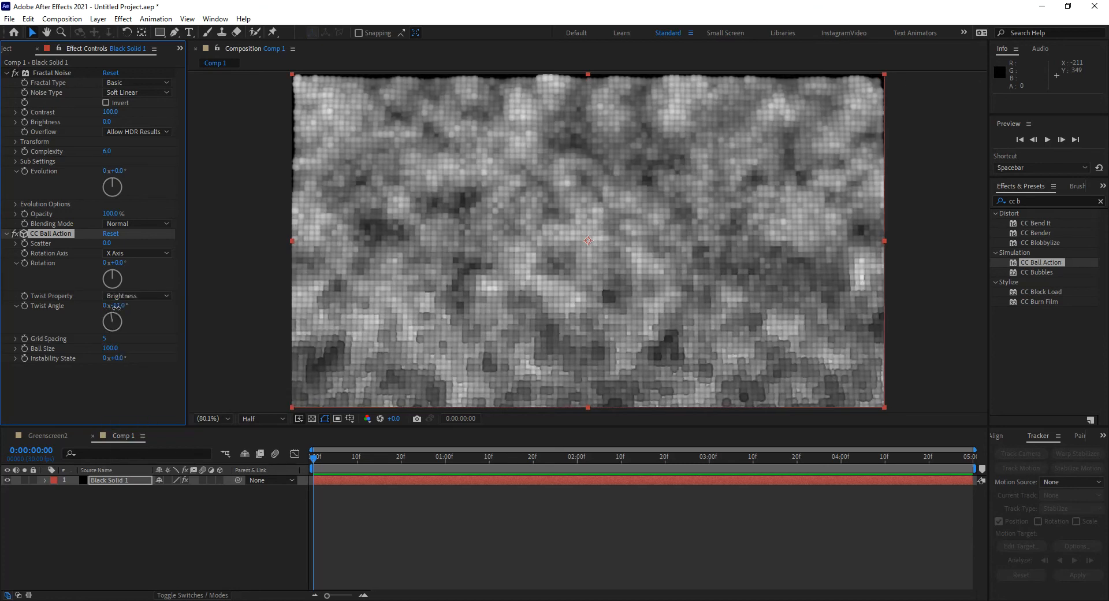
left_click(118, 305)
type("10")
key("Return")
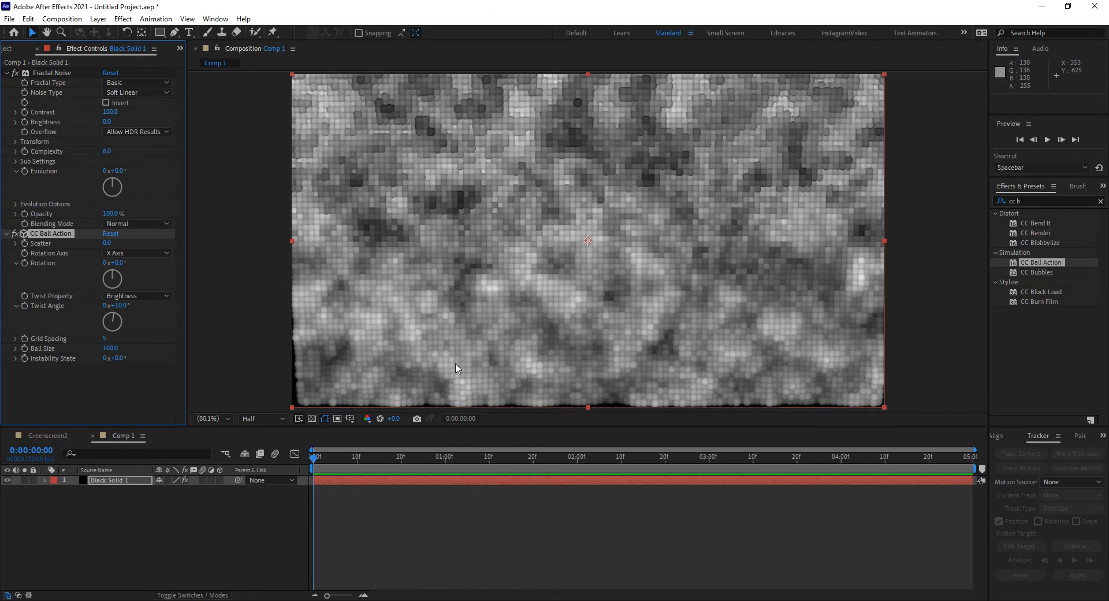
Add a camera to Comp 1 and orbit it down so the ball surface lies like a flat terrain
key("ctrl+alt+shift+c")
left_click(589, 362)
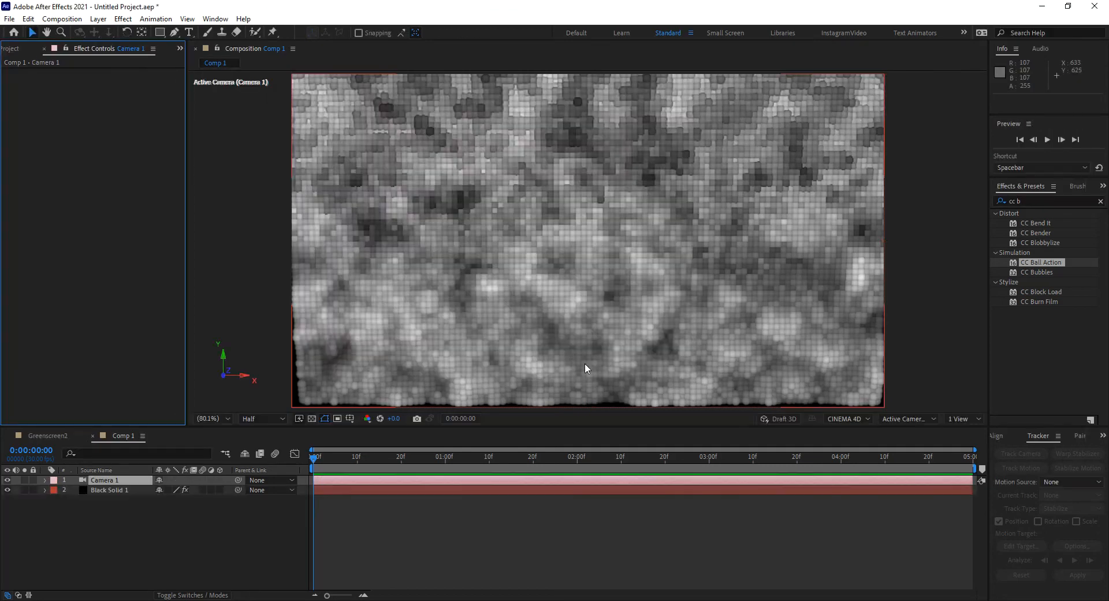
key("c")
left_click_drag(602, 322, 606, 191)
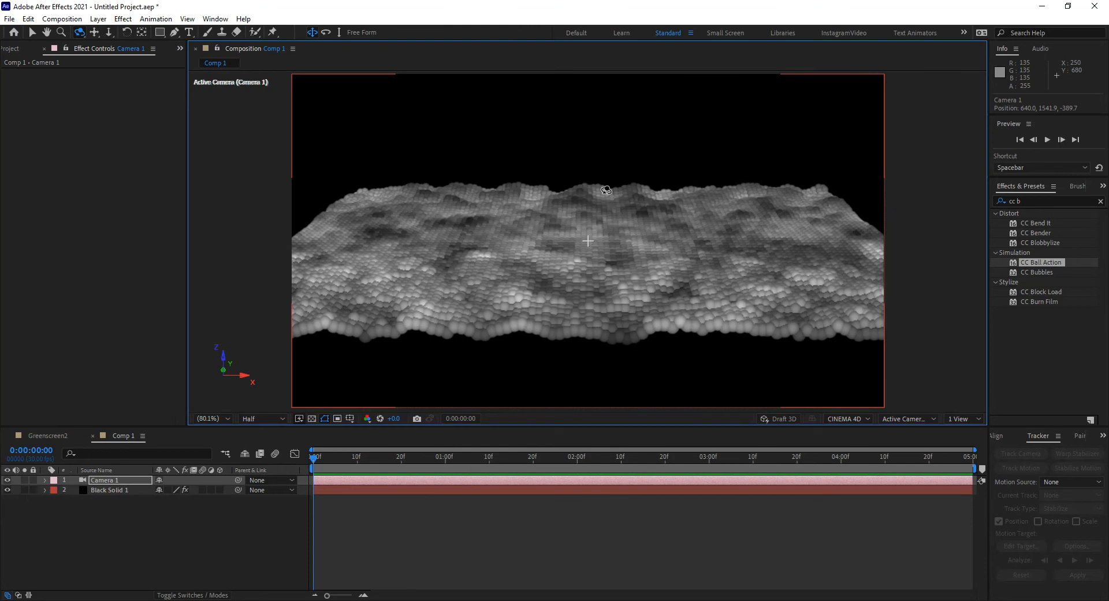
key("v")
key("c")
key("v")
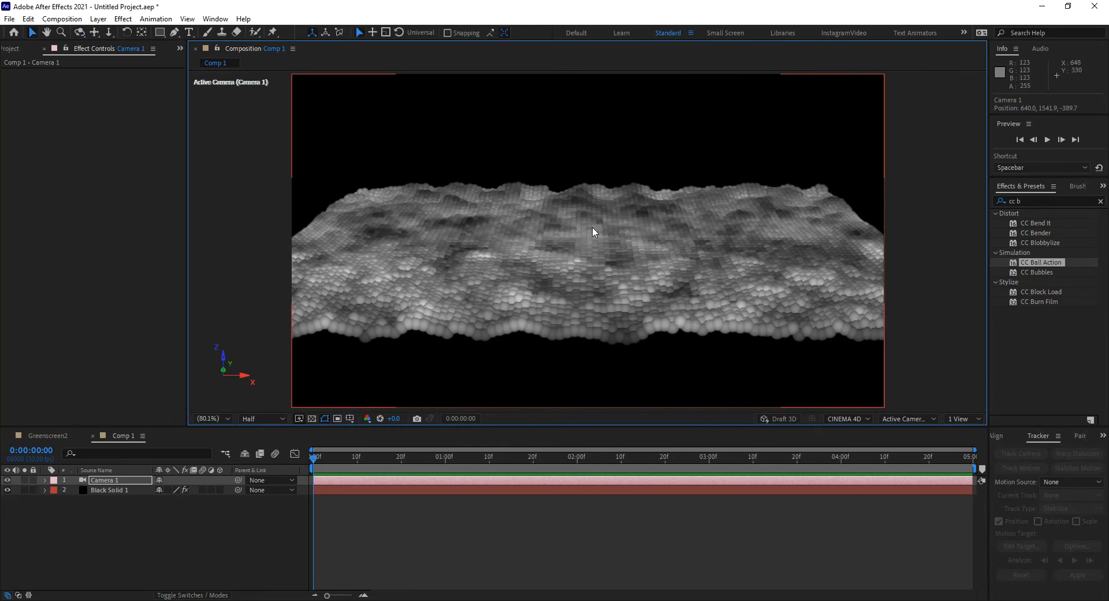
Pan and dolly the camera so the terrain fills the lower half of the frame from edge to edge
key("c")
key("c")
left_click_drag(593, 227, 589, 292)
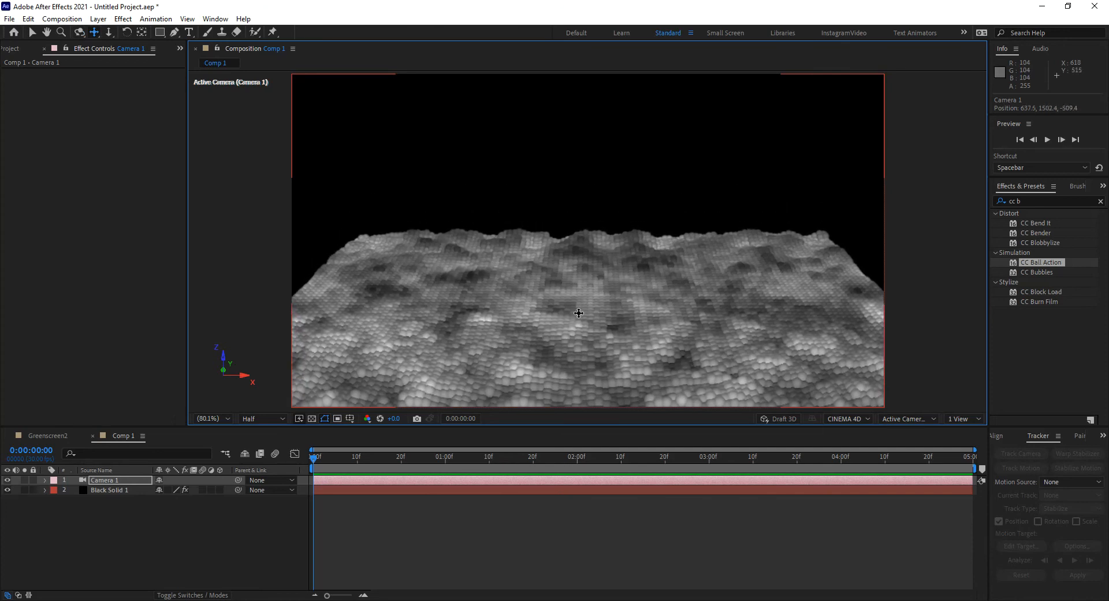
key("c")
left_click_drag(578, 313, 580, 251)
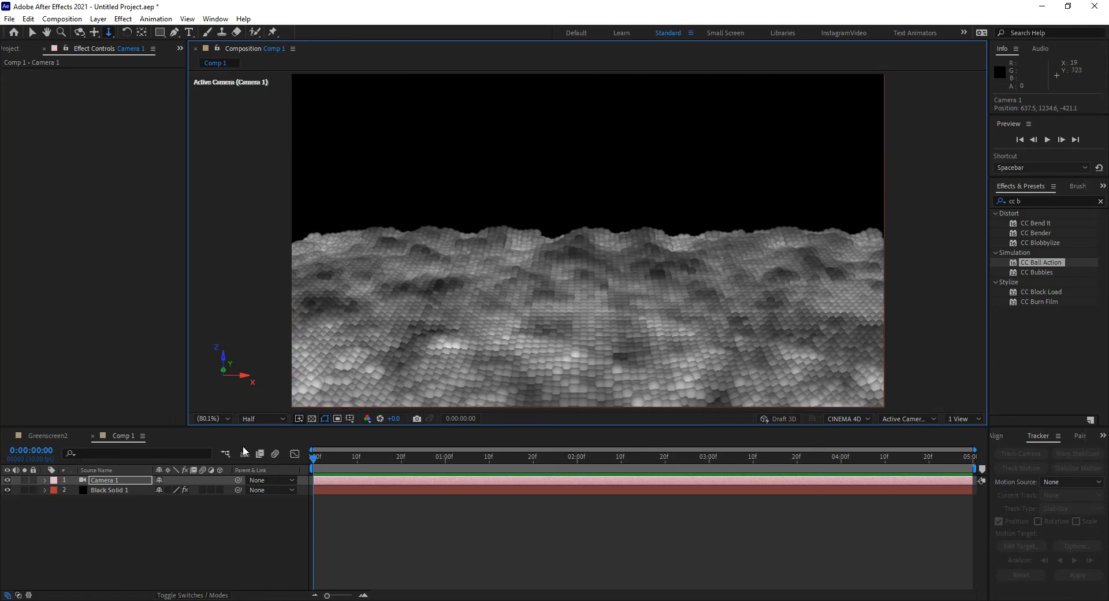
Set the black solid's Fractal Noise Contrast to 75 and its Complexity to 2
left_click(107, 490)
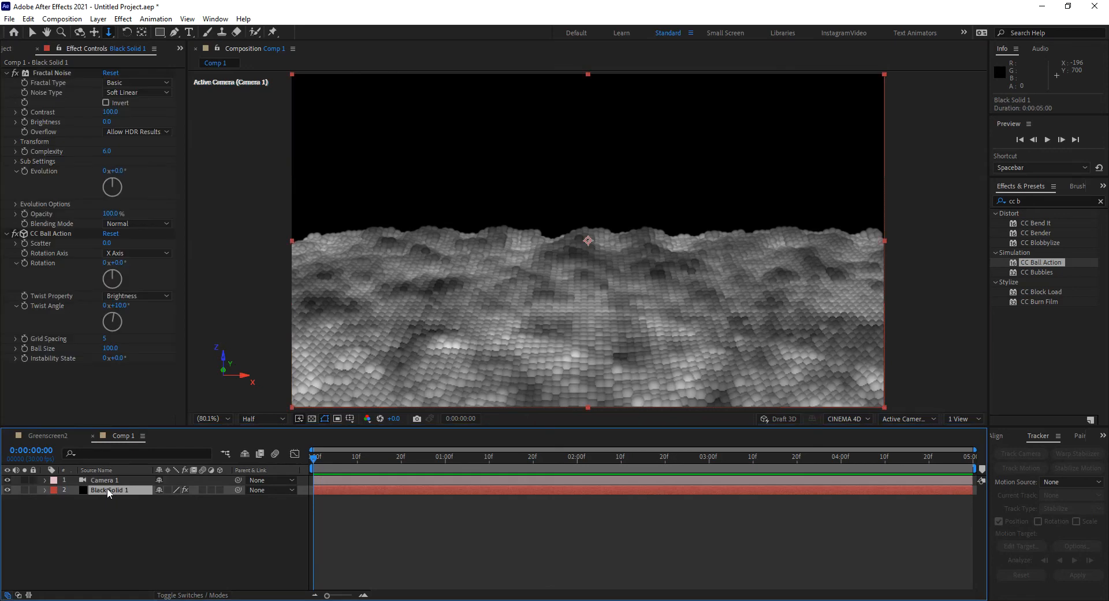
mouse_move(117, 113)
left_mouse_down()
mouse_move(153, 108)
mouse_move(95, 115)
mouse_move(119, 117)
mouse_move(105, 116)
left_mouse_up()
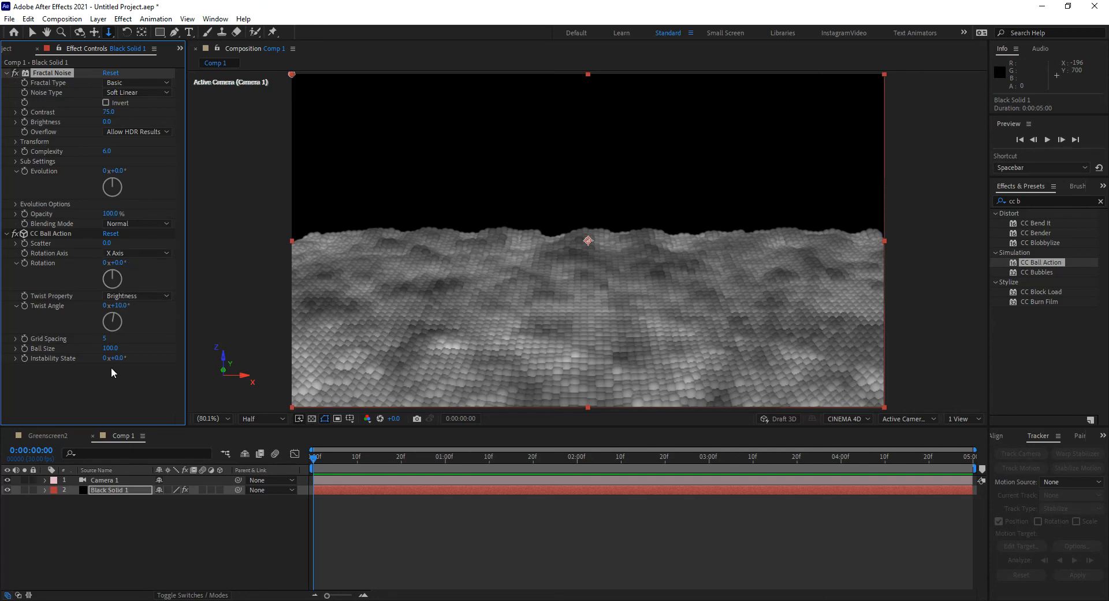
left_click(107, 152)
type("2")
key("Return")
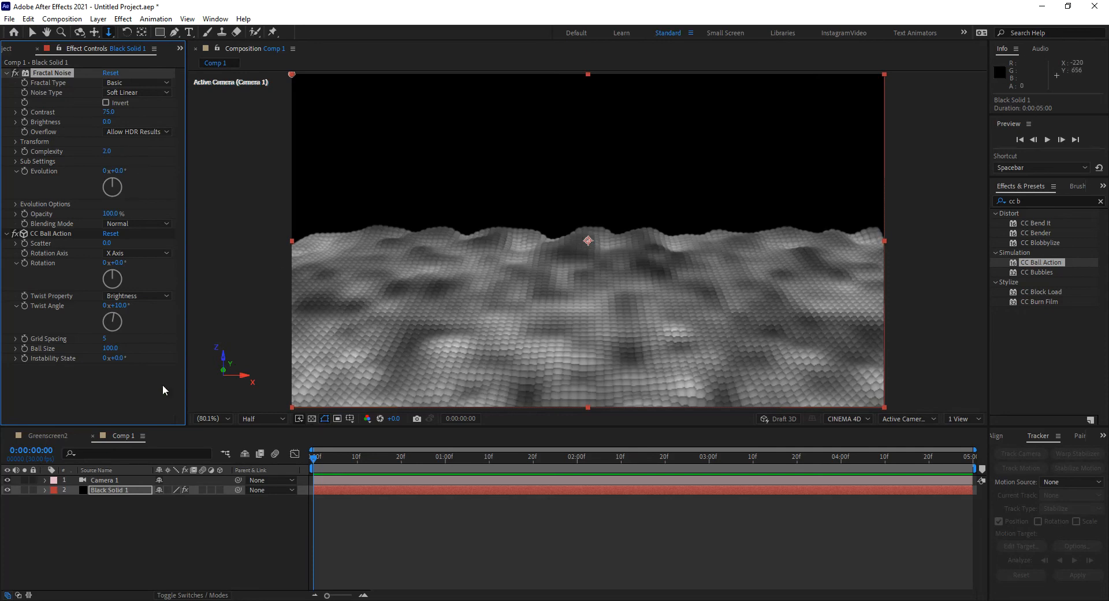
Set the black solid's CC Ball Action Grid Spacing to 2 for a finer ball surface
left_click(108, 342)
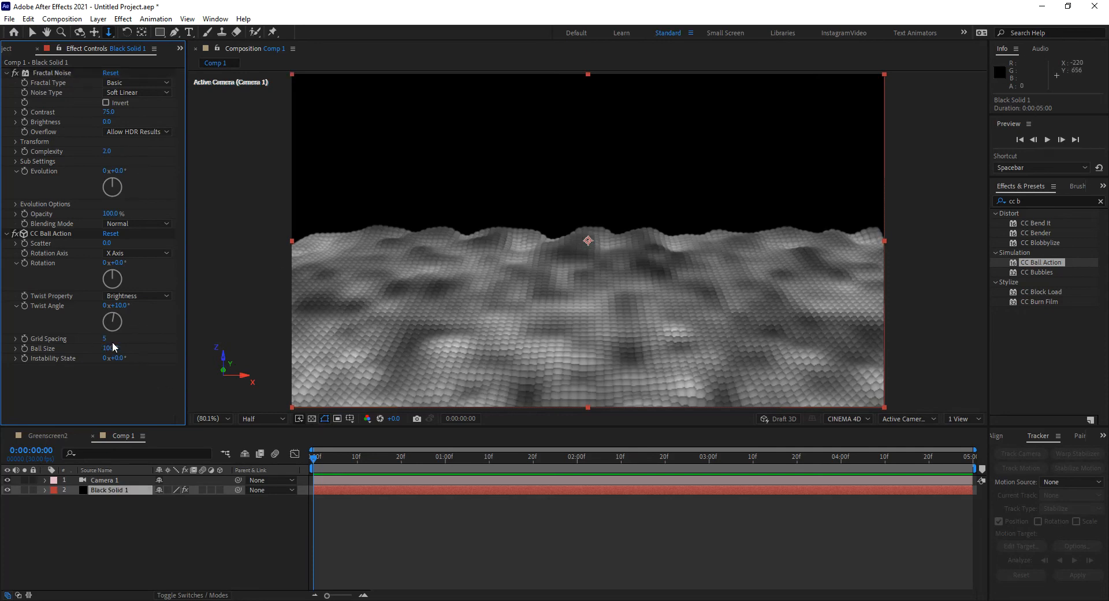
left_click(105, 340)
type("2")
key("Return")
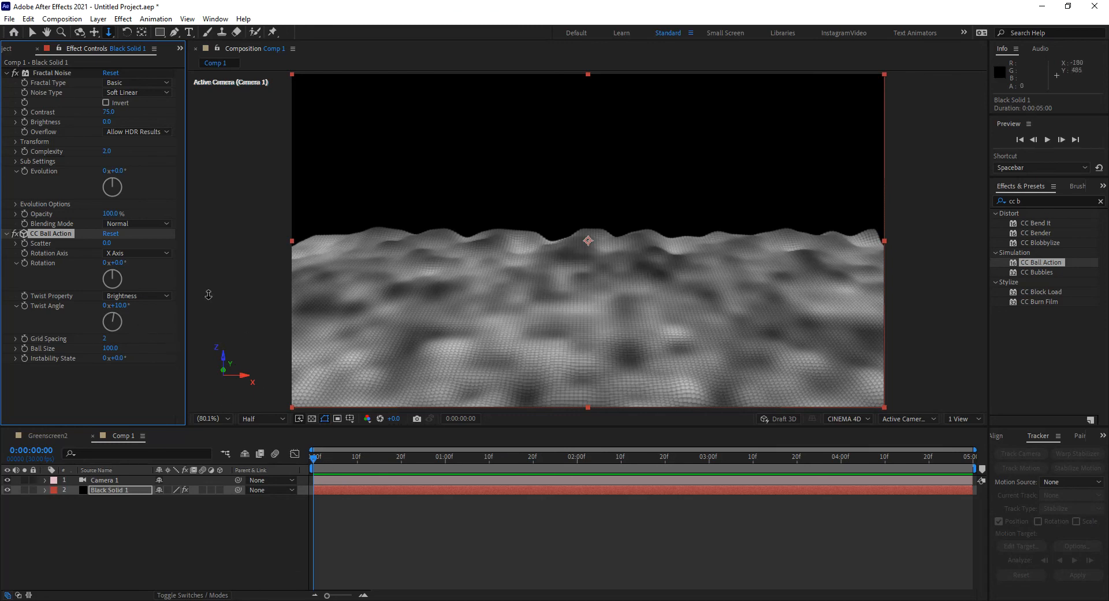
Vary the Fractal Noise Evolution to preview the shifting terrain, leaving it at 230°
left_click_drag(120, 189, 271, 168)
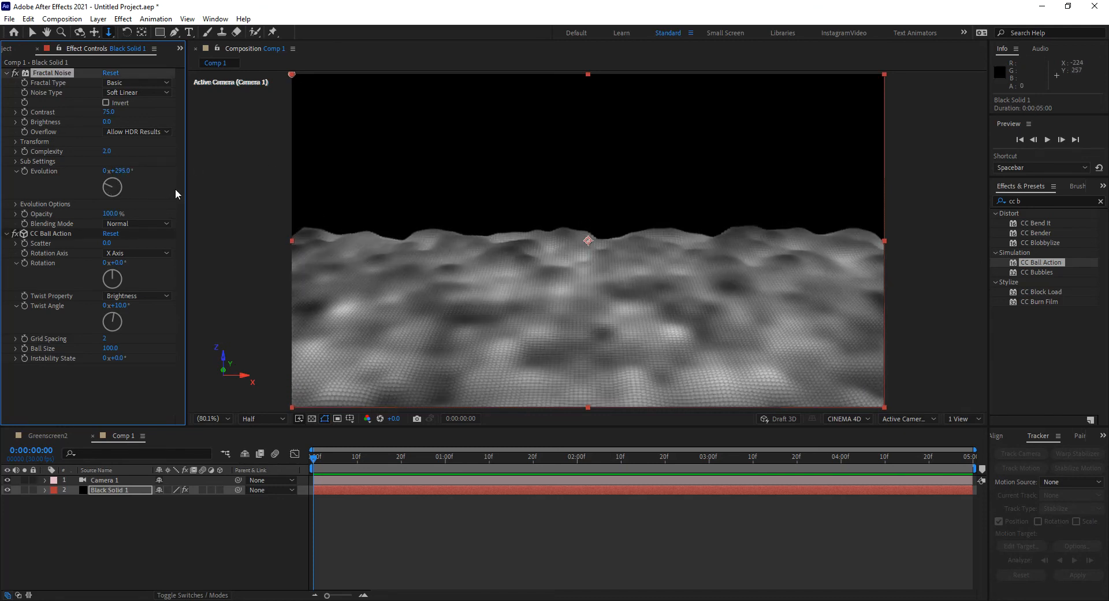
left_click_drag(123, 172, 326, 209)
key("ctrl+z")
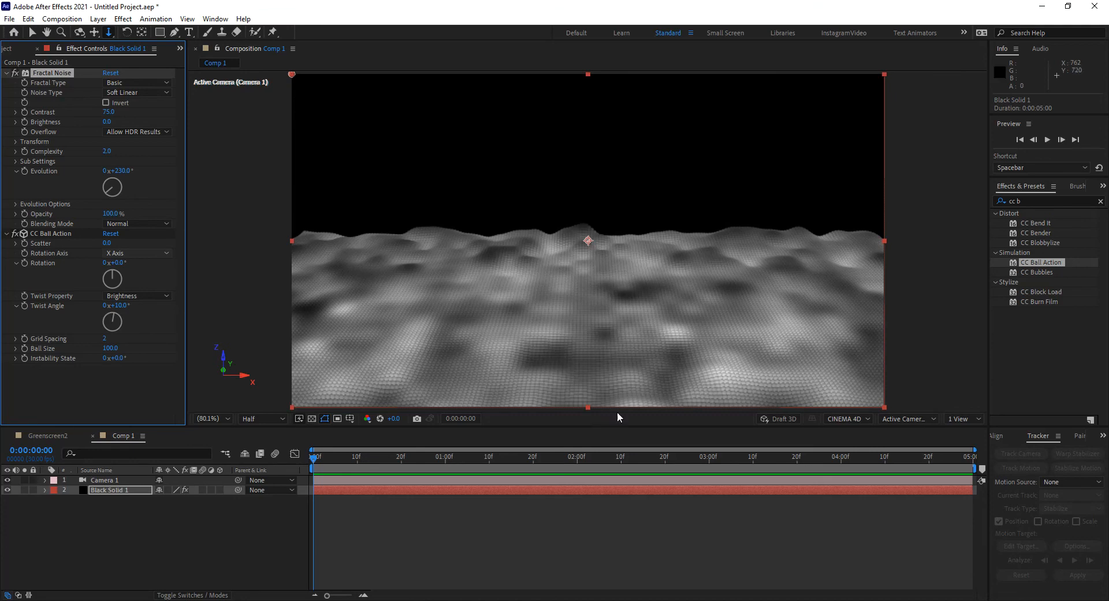
Try CC Ball Action Grid Spacing values of 0 and 1 on the terrain
left_click_drag(110, 339, 100, 340)
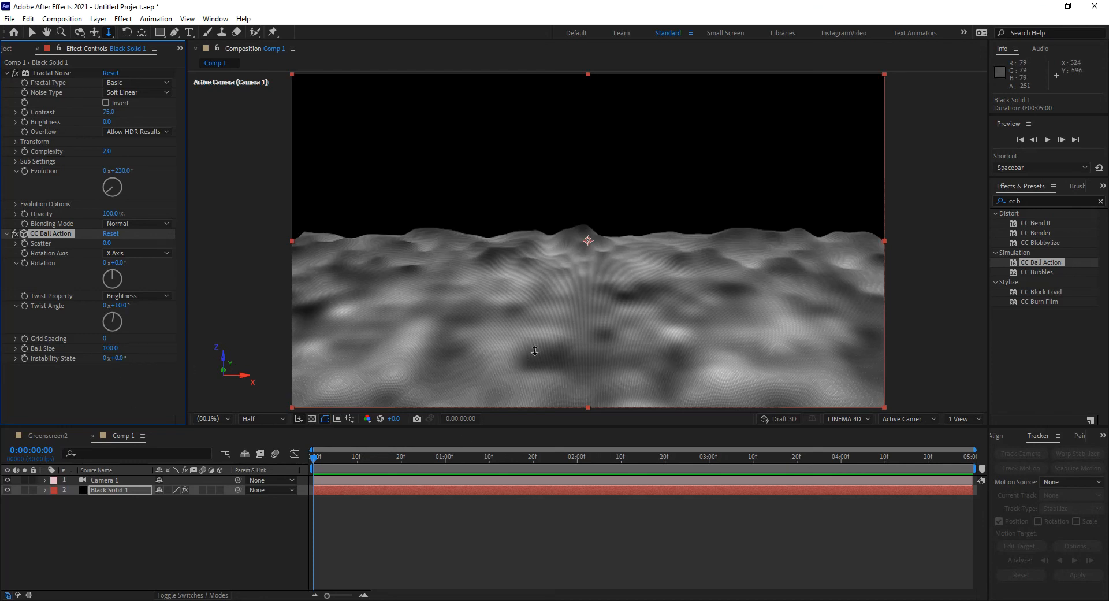
left_click(105, 338)
type("1")
key("Return")
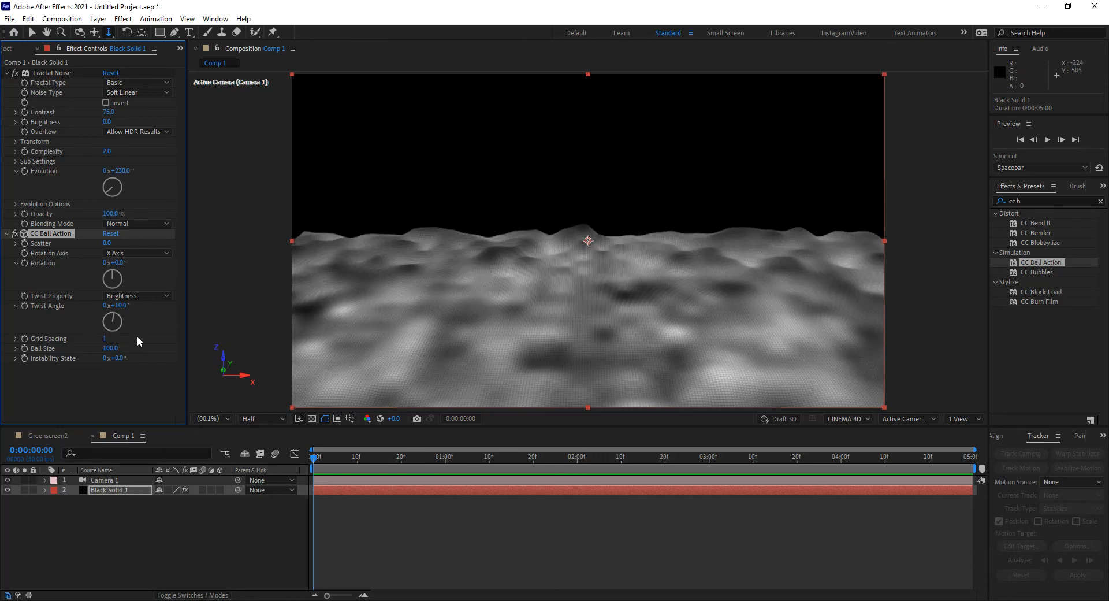
Apply Gaussian Blur to the black solid below CC Ball Action and set its Blurriness to 5
left_click(1043, 201)
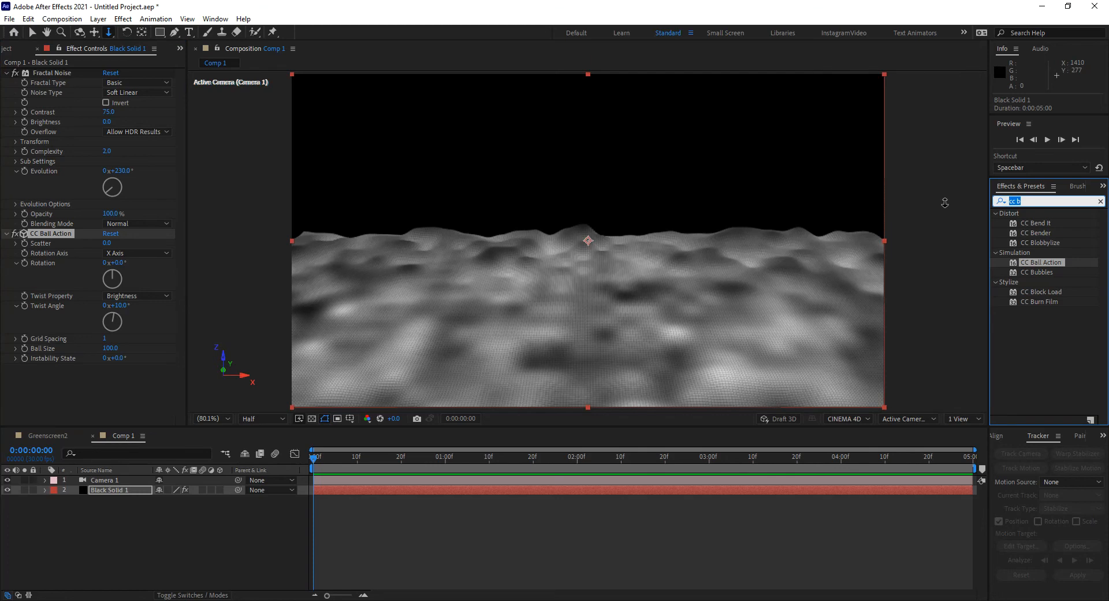
type("gau")
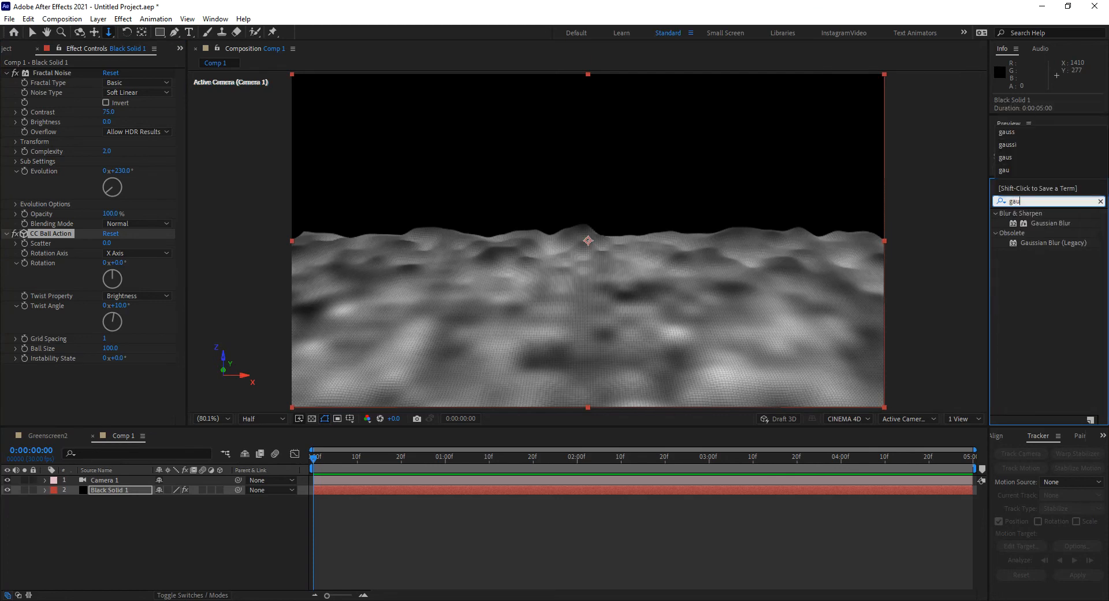
left_click_drag(1048, 223, 152, 387)
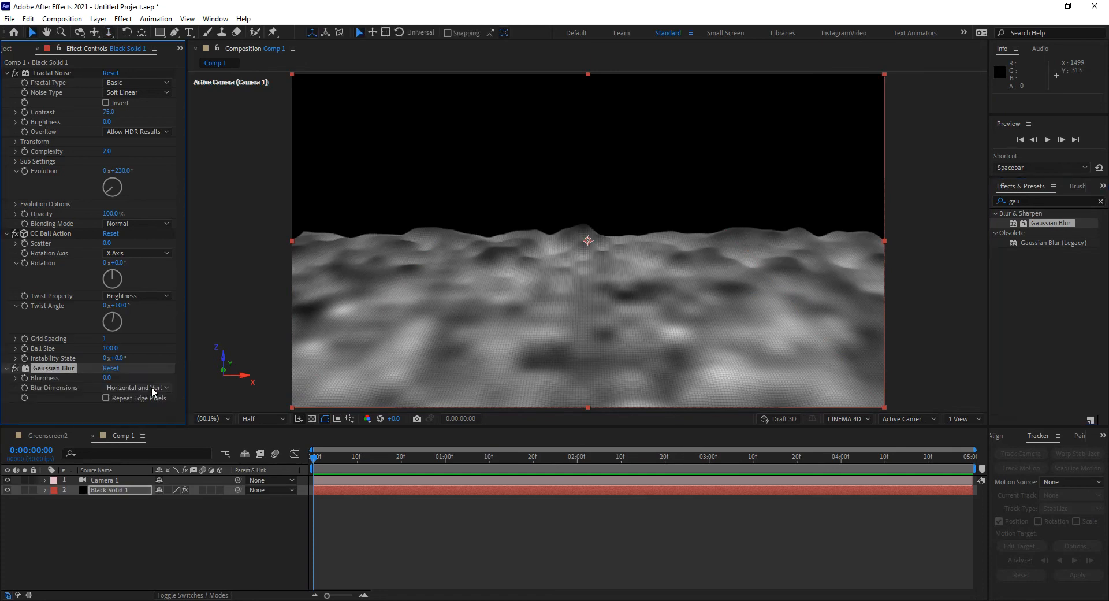
left_click(107, 377)
type("5")
key("Return")
Set the CC Ball Action Grid Spacing to 2 and the Fractal Noise Evolution to 211°
left_click(107, 340)
type("2")
key("Return")
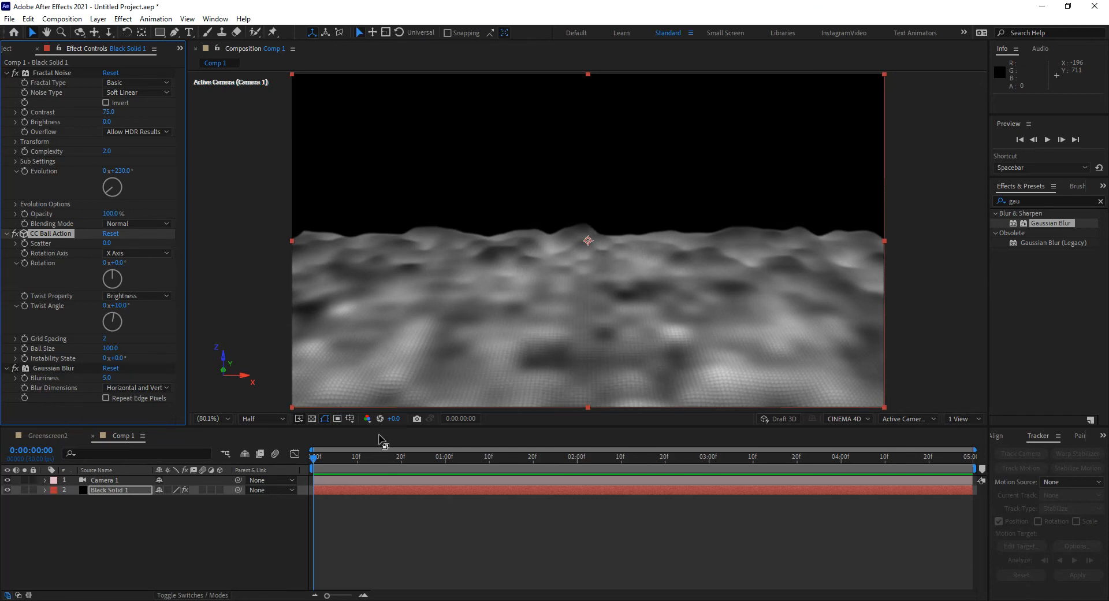
mouse_move(118, 185)
left_mouse_down()
mouse_move(102, 175)
mouse_move(114, 179)
left_mouse_up()
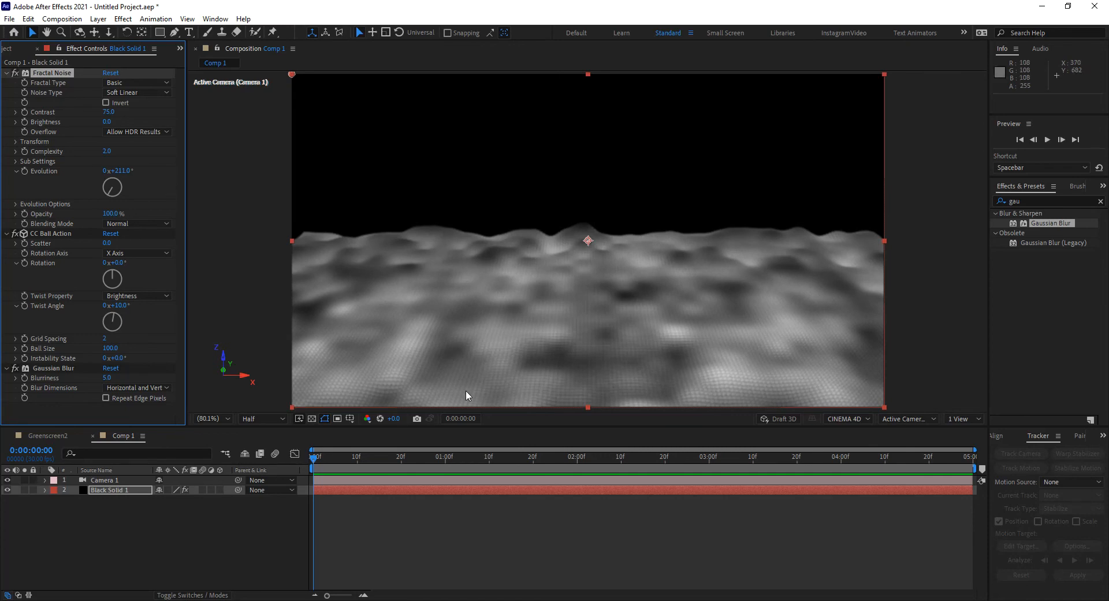
Orbit the camera to a flatter angle and dolly it in until the terrain spans the full frame width
key("c")
left_click_drag(601, 317, 588, 376)
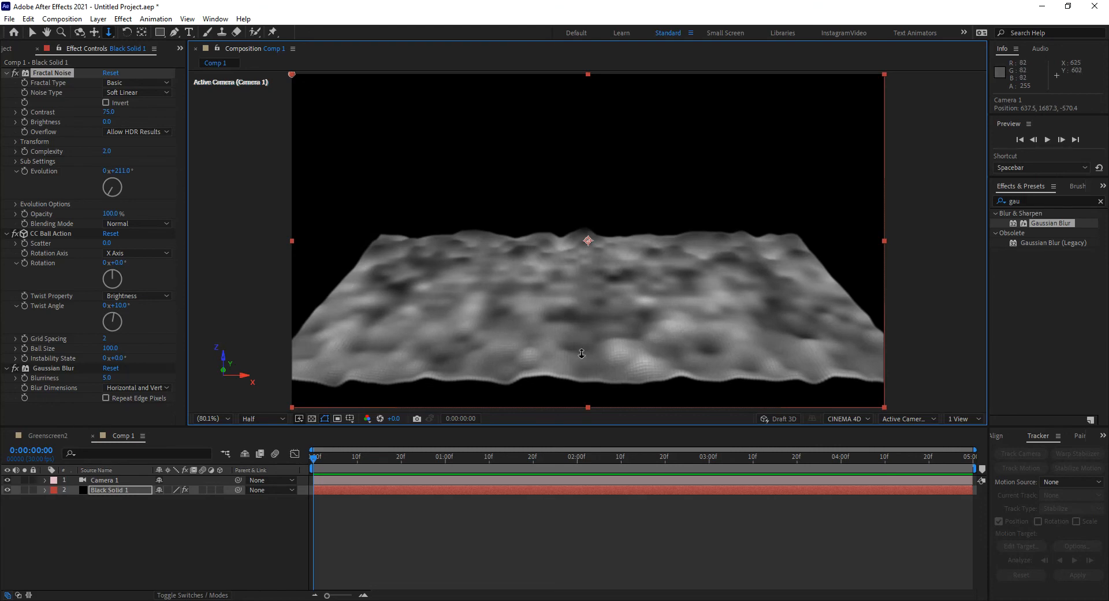
key("c")
left_click_drag(583, 358, 580, 332)
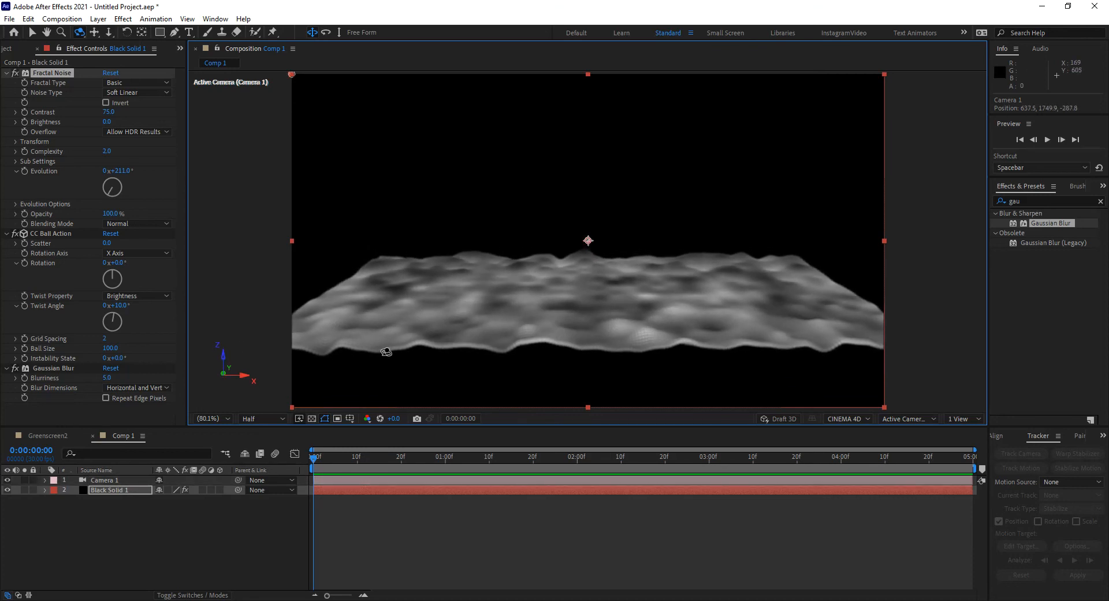
key("c")
key("c")
left_click_drag(583, 342, 597, 188)
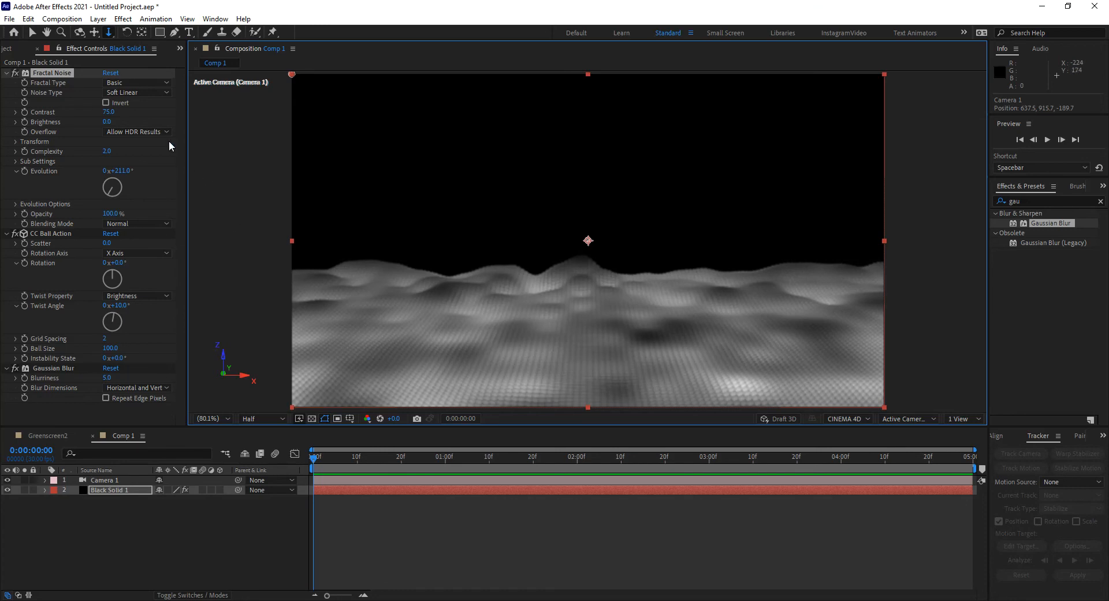
Set the Fractal Noise to Fractal Type Dynamic and Noise Type Spline, with Evolution at 314°
left_click(134, 82)
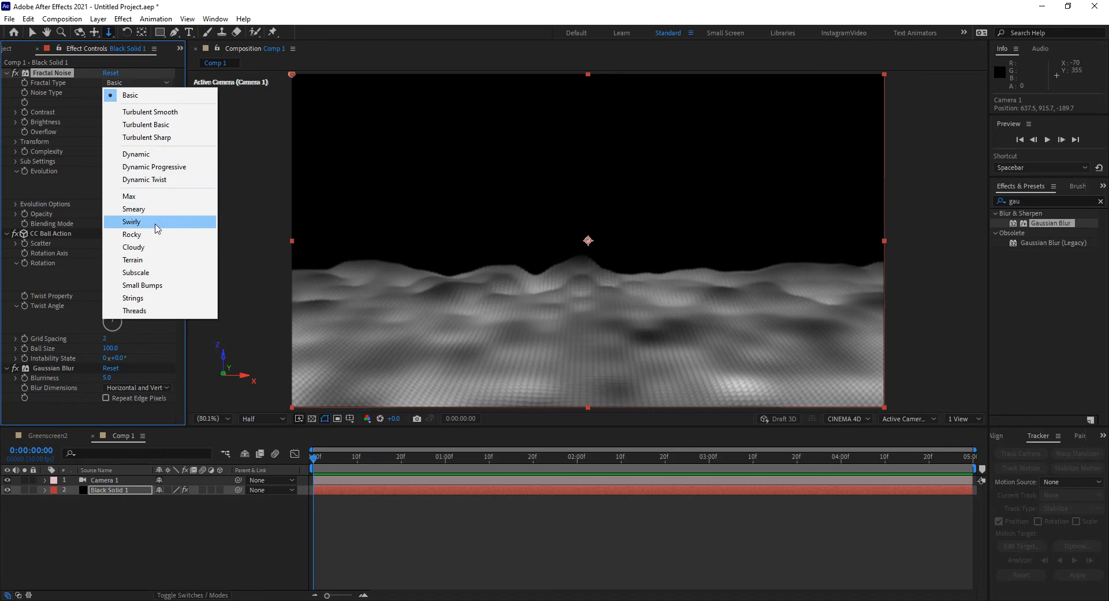
left_click(155, 154)
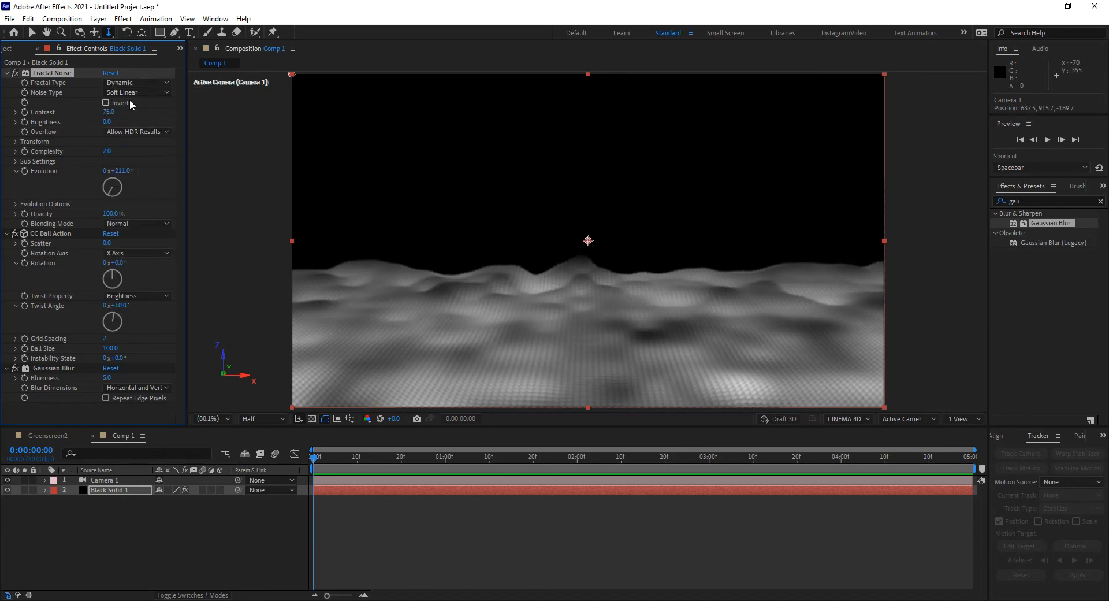
left_click(137, 92)
left_click(141, 144)
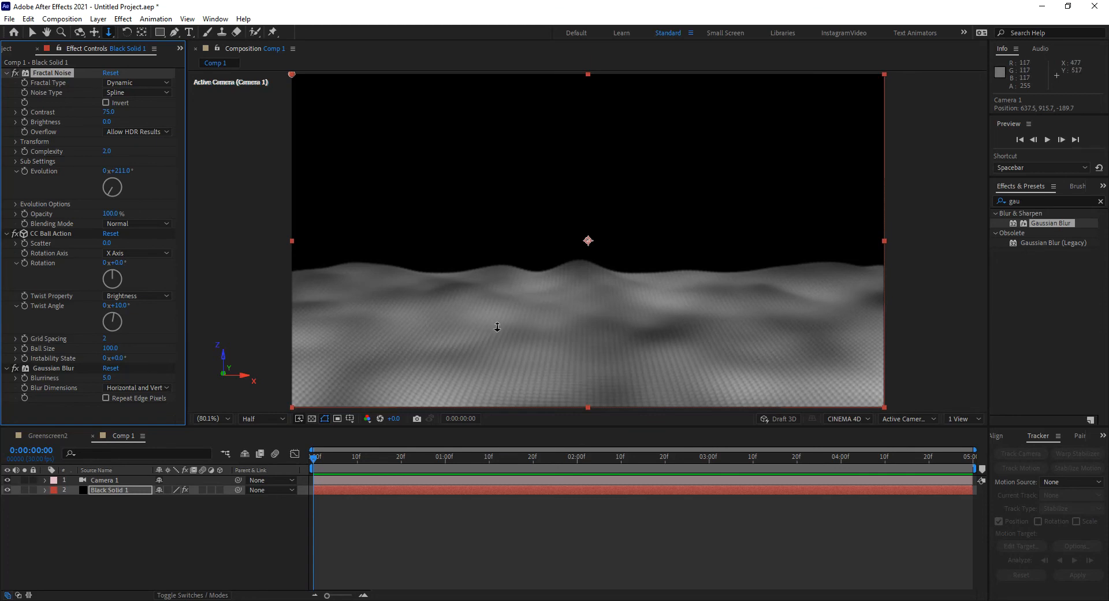
left_click_drag(130, 171, 232, 200)
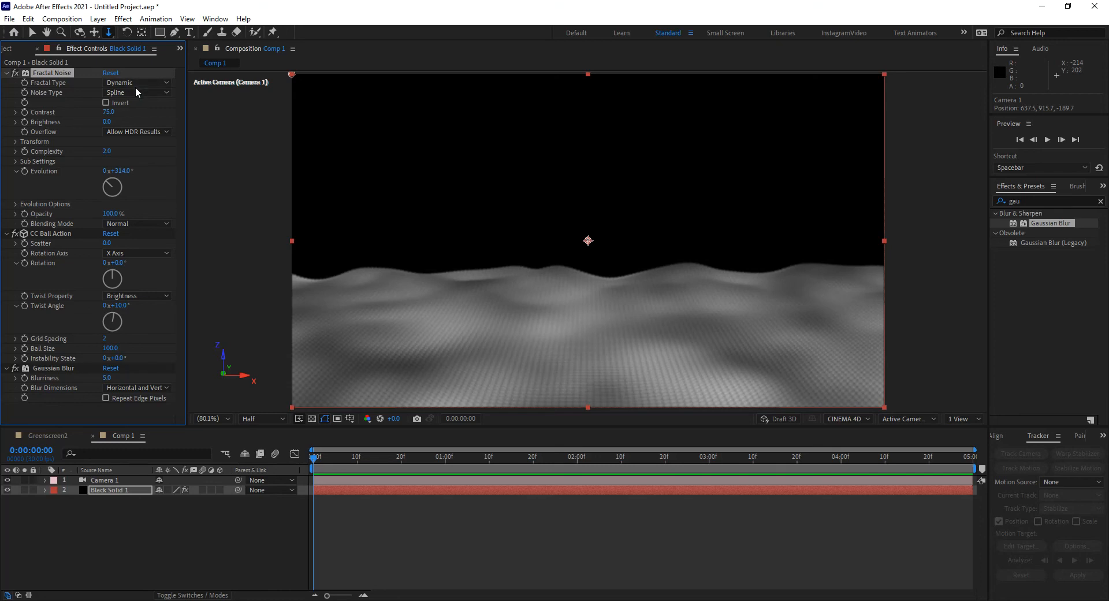
Switch Comp 1's 3D renderer from CINEMA 4D to Classic 3D
left_click(848, 418)
left_click(852, 432)
left_click(845, 418)
left_click(850, 441)
left_click(848, 418)
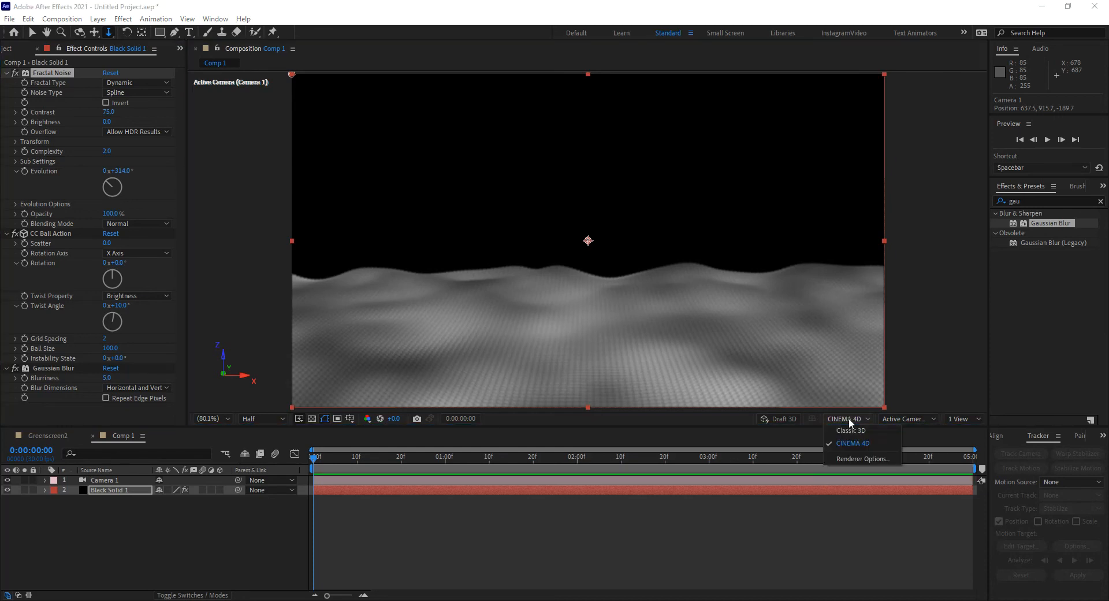
left_click(851, 430)
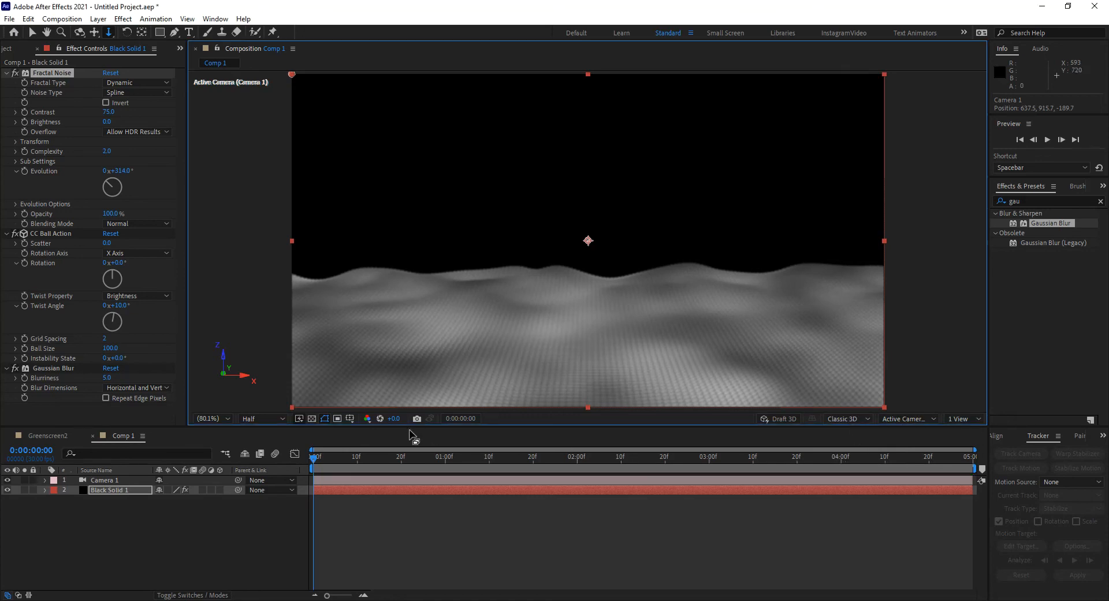
Select the black solid layer in Comp 1
left_click(110, 488)
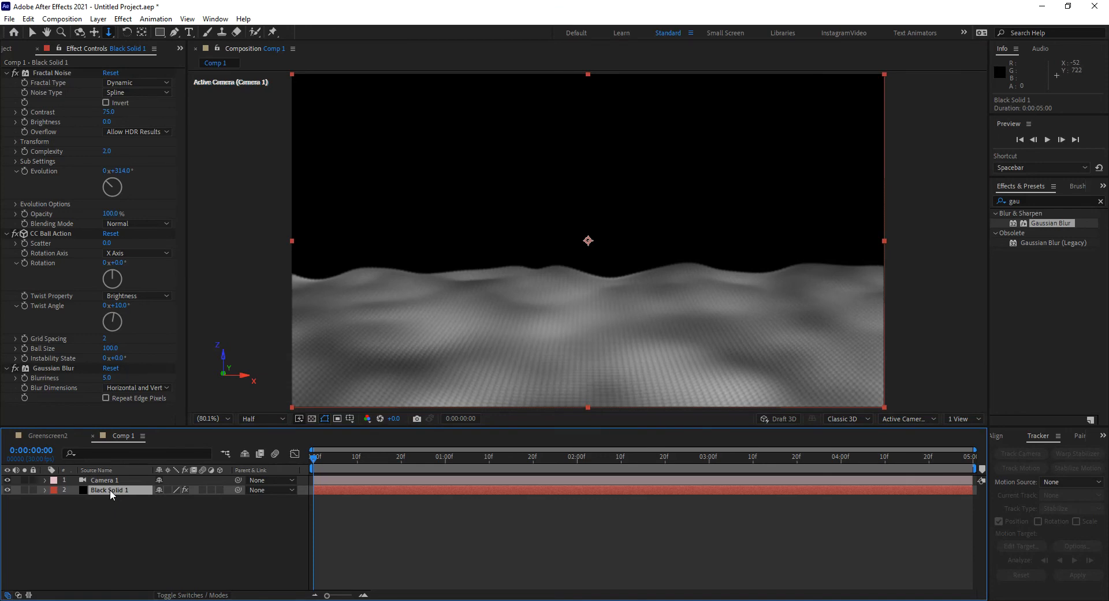